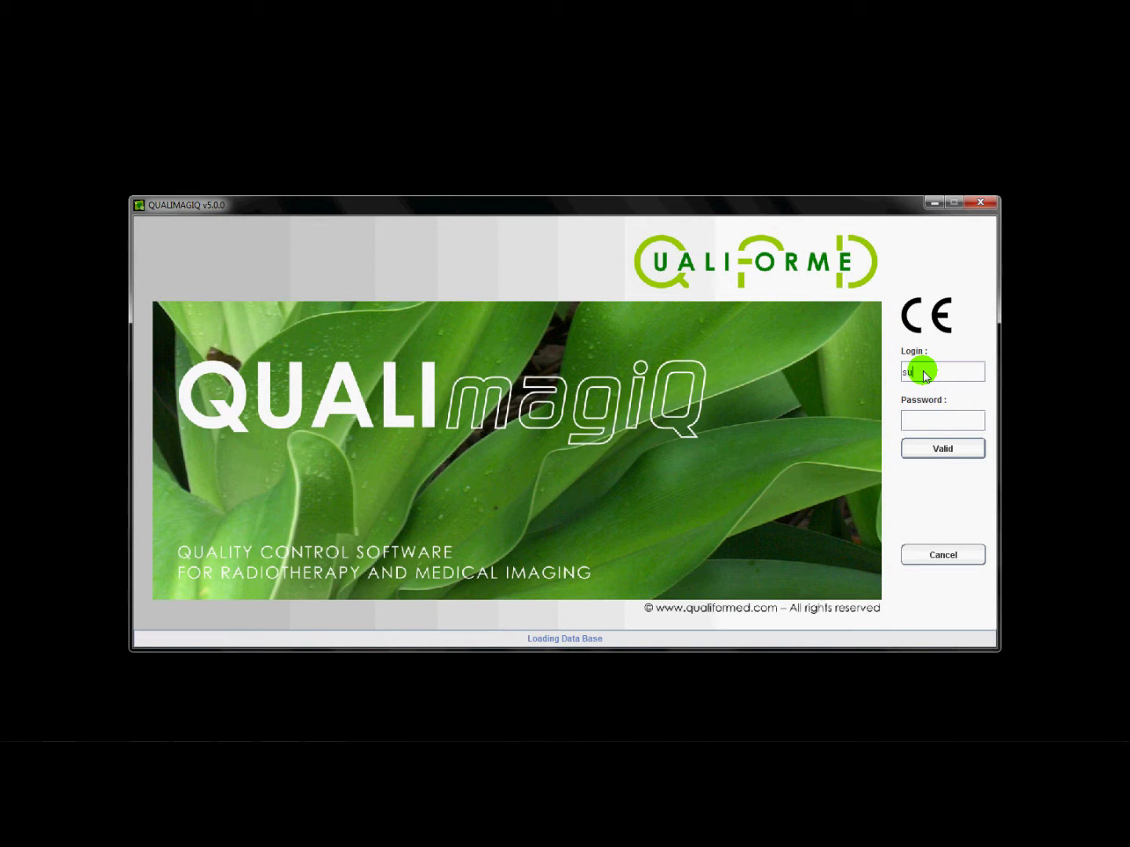
# With the login entered, move to the Password field of the sign-in screen.
pyautogui.click(935, 421)
# Enter the account password in the Password field and submit it with Valid.
pyautogui.click(933, 420)
pyautogui.click(939, 449)
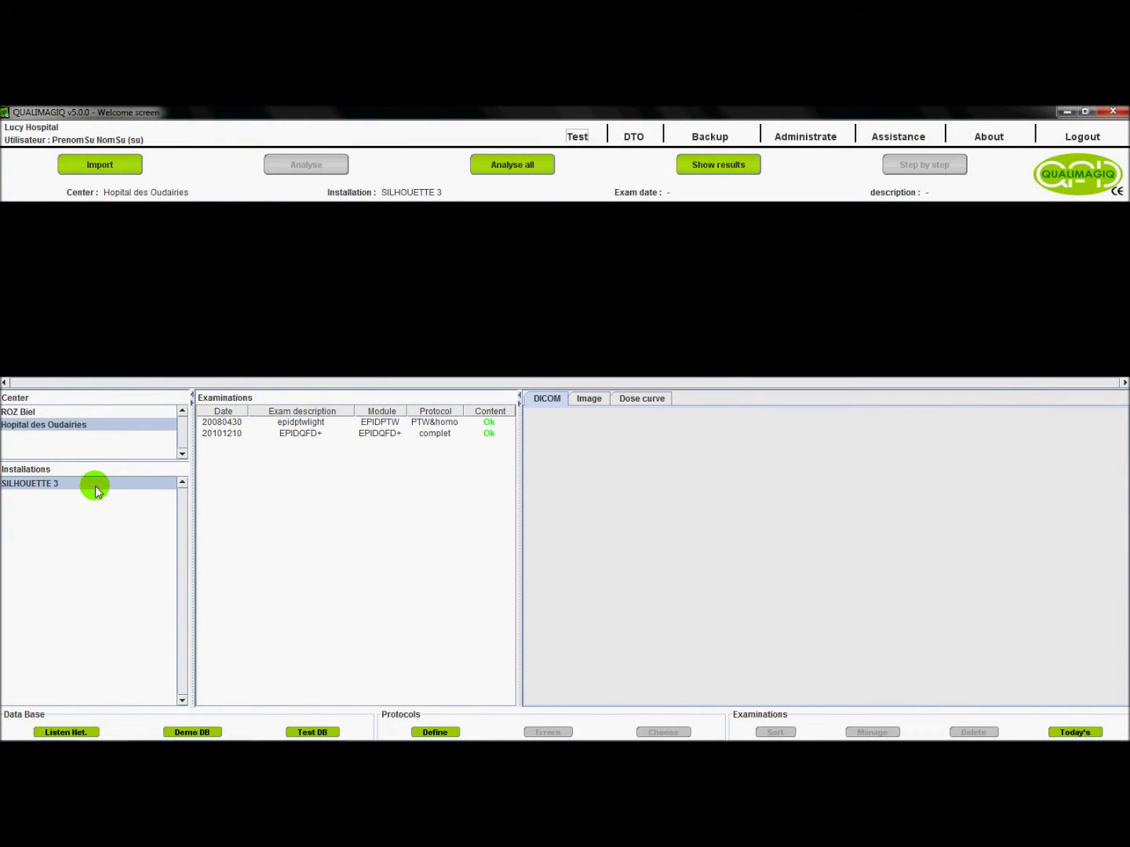
# Analyse the 20101210 EPIDQFD+ exam, move its error list aside, and validate it with the password.
pyautogui.click(296, 436)
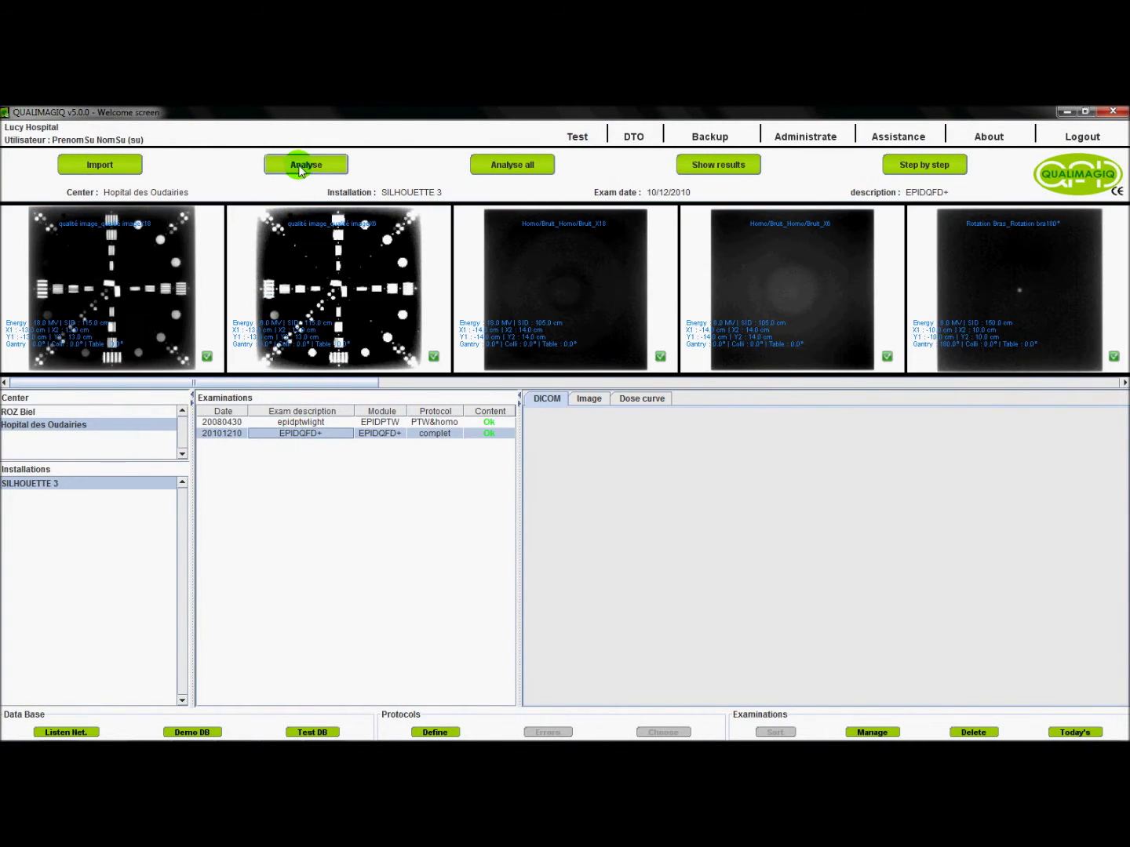
pyautogui.click(301, 170)
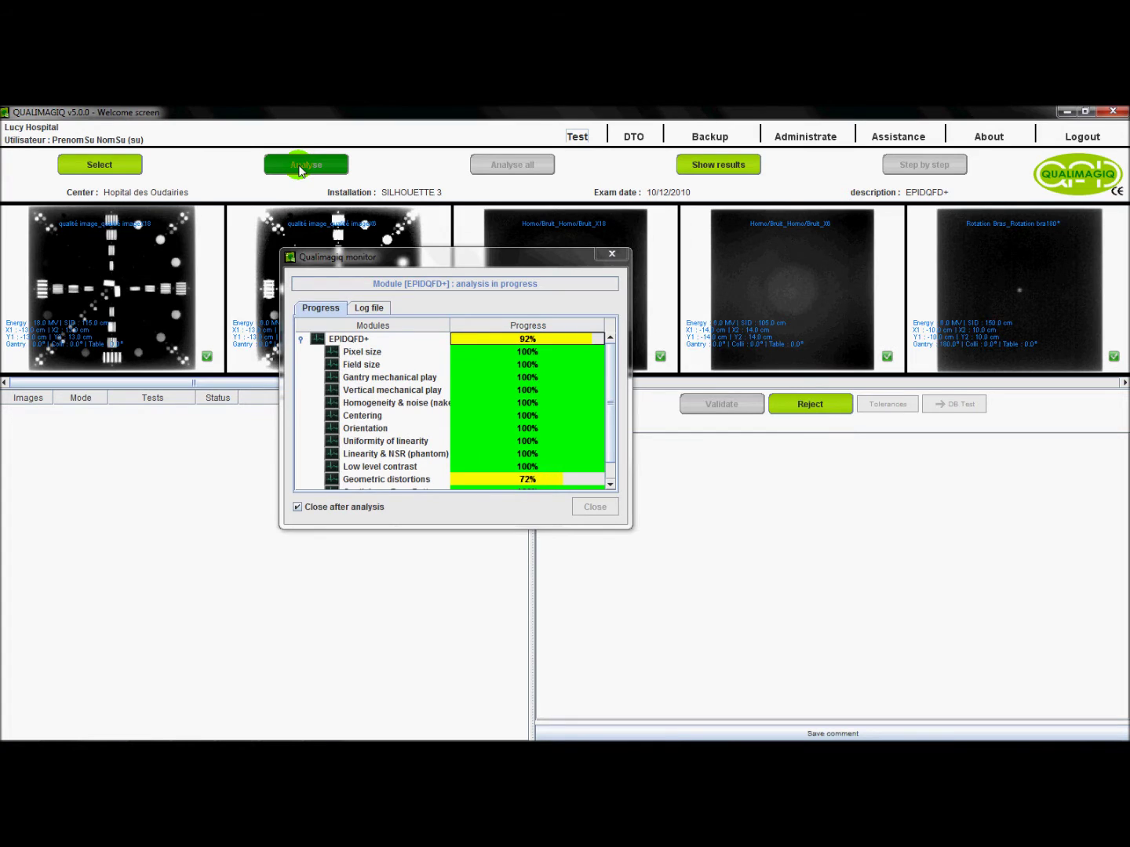
pyautogui.moveTo(824, 320); pyautogui.dragTo(525, 230)
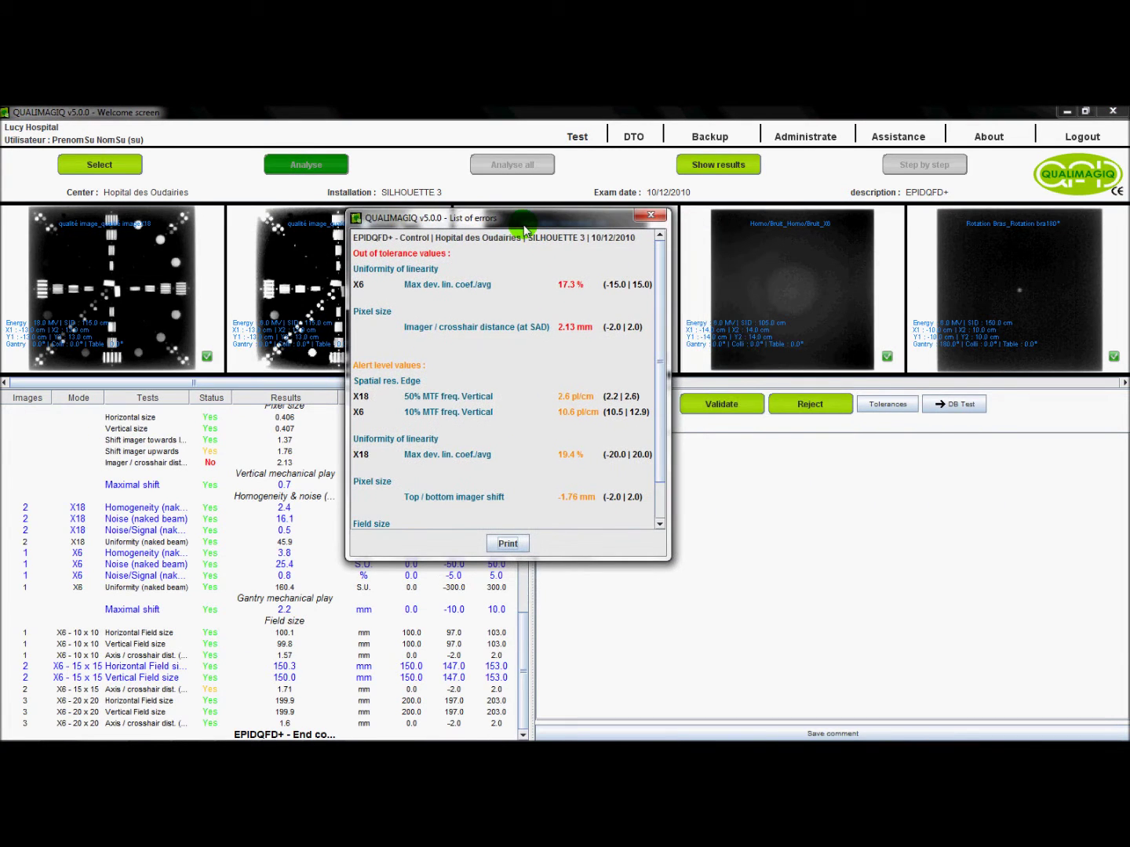
pyautogui.moveTo(656, 259); pyautogui.dragTo(670, 321)
pyautogui.click(730, 406)
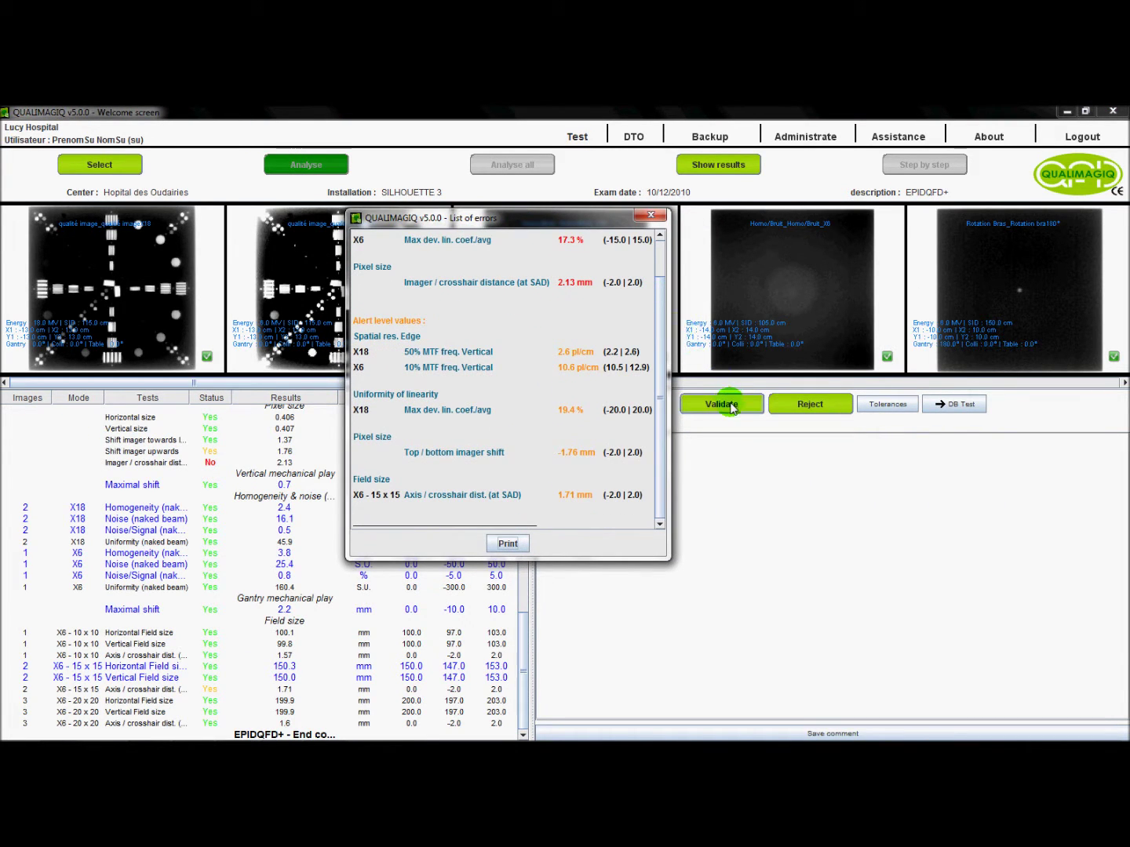
pyautogui.press('Return')
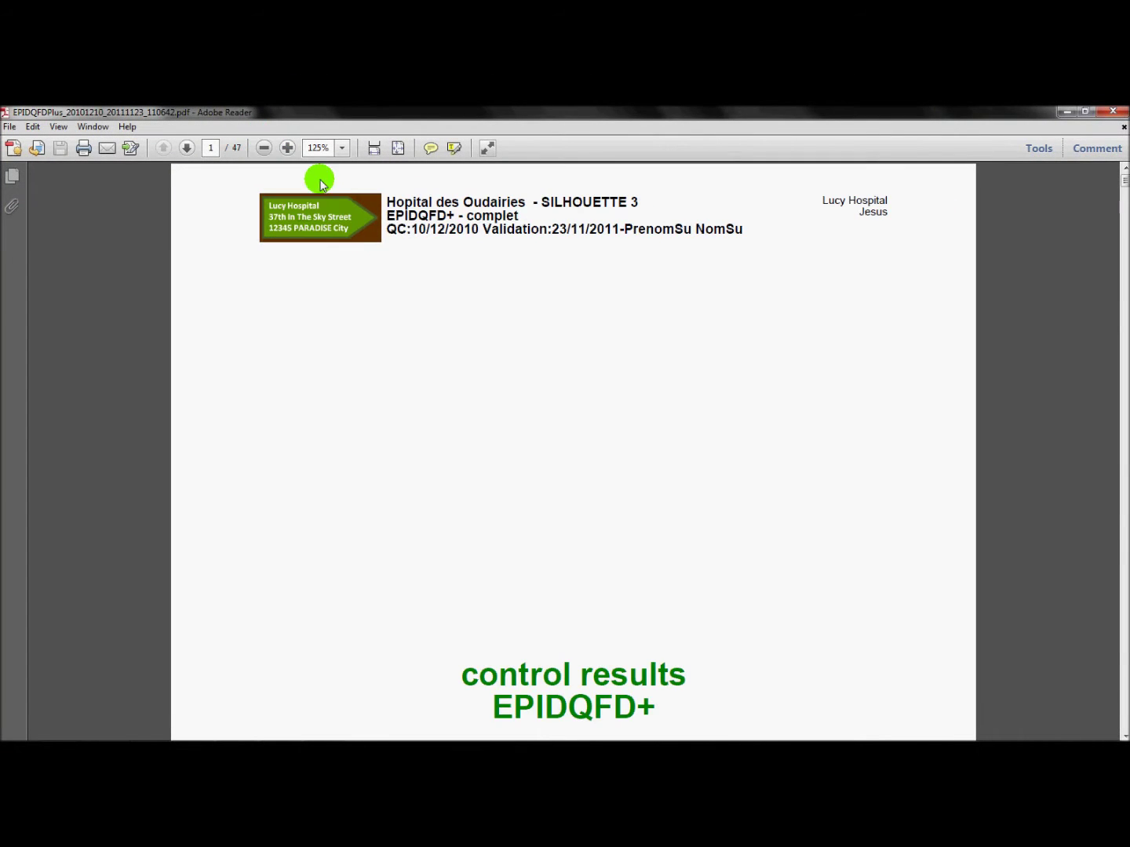
# Set the EPIDQFD+ report to 100% zoom and scroll down to the low level contrast results.
pyautogui.click(264, 149)
pyautogui.scroll(-5, 515, 369)
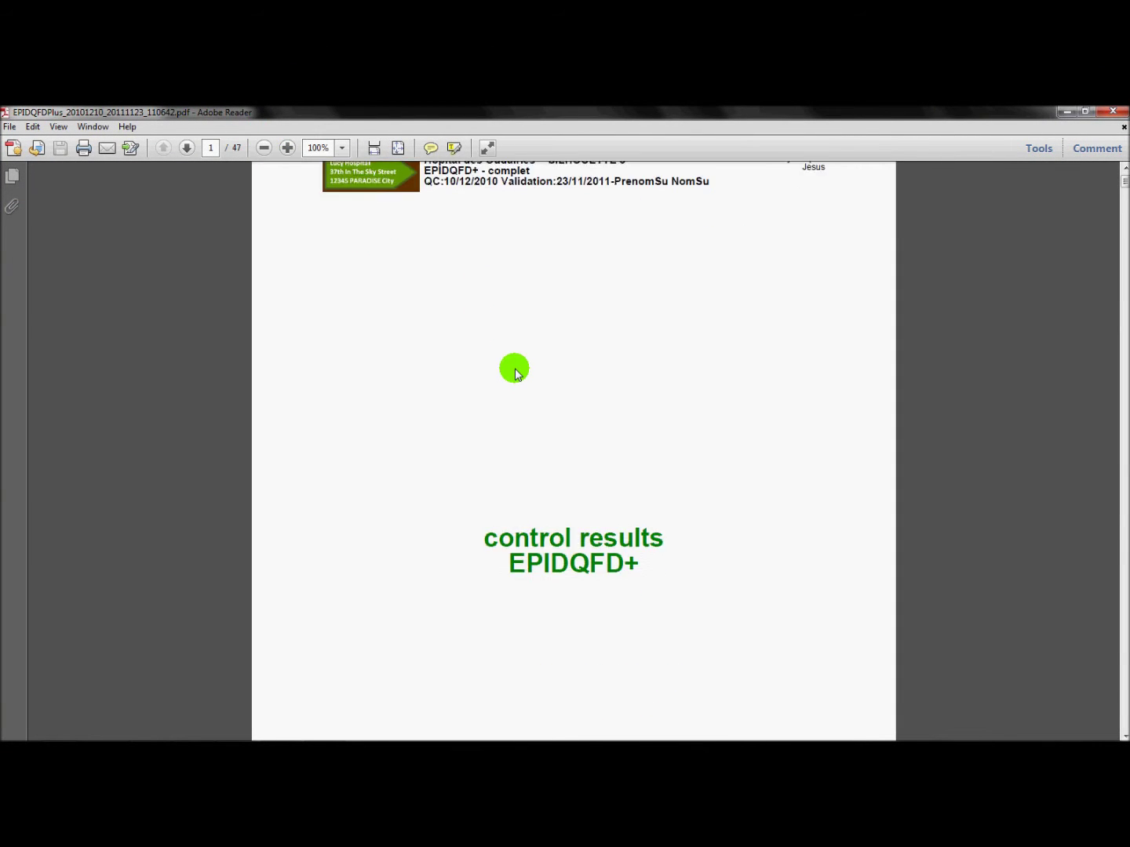
pyautogui.scroll(-5, 514, 369)
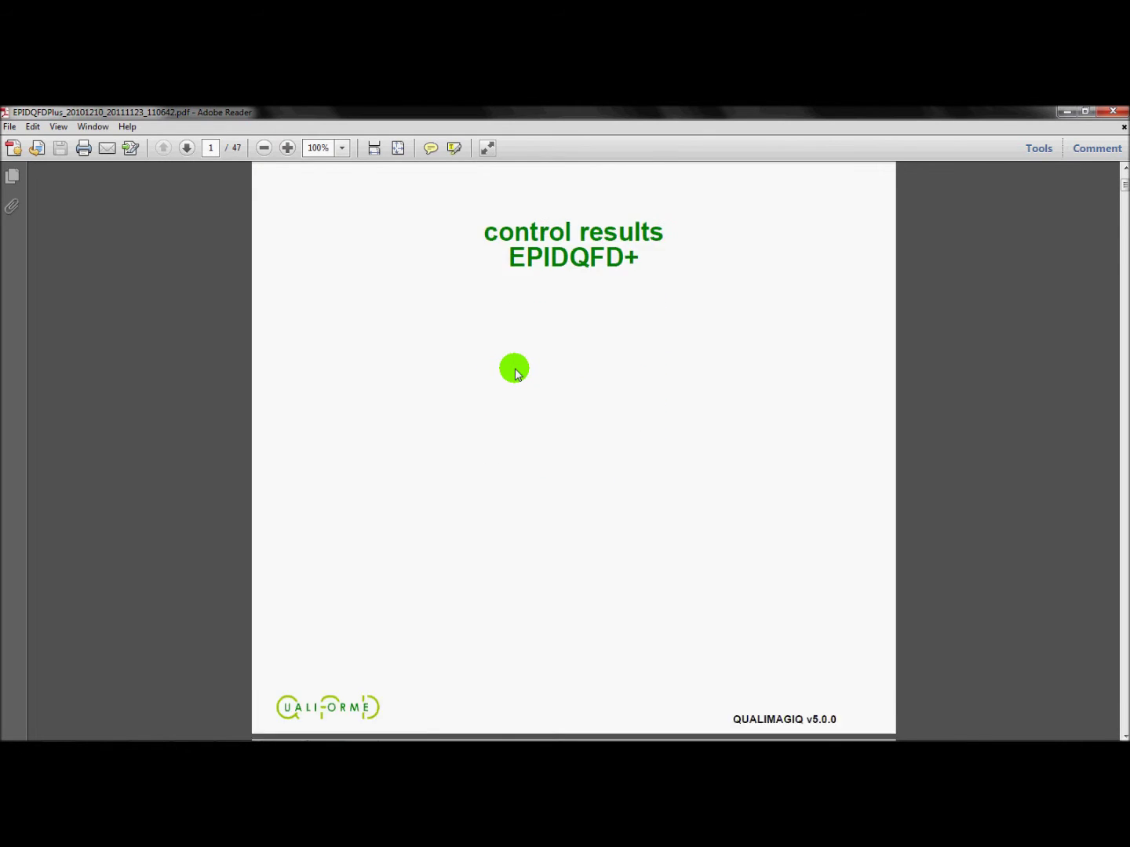
pyautogui.scroll(-2, 515, 371)
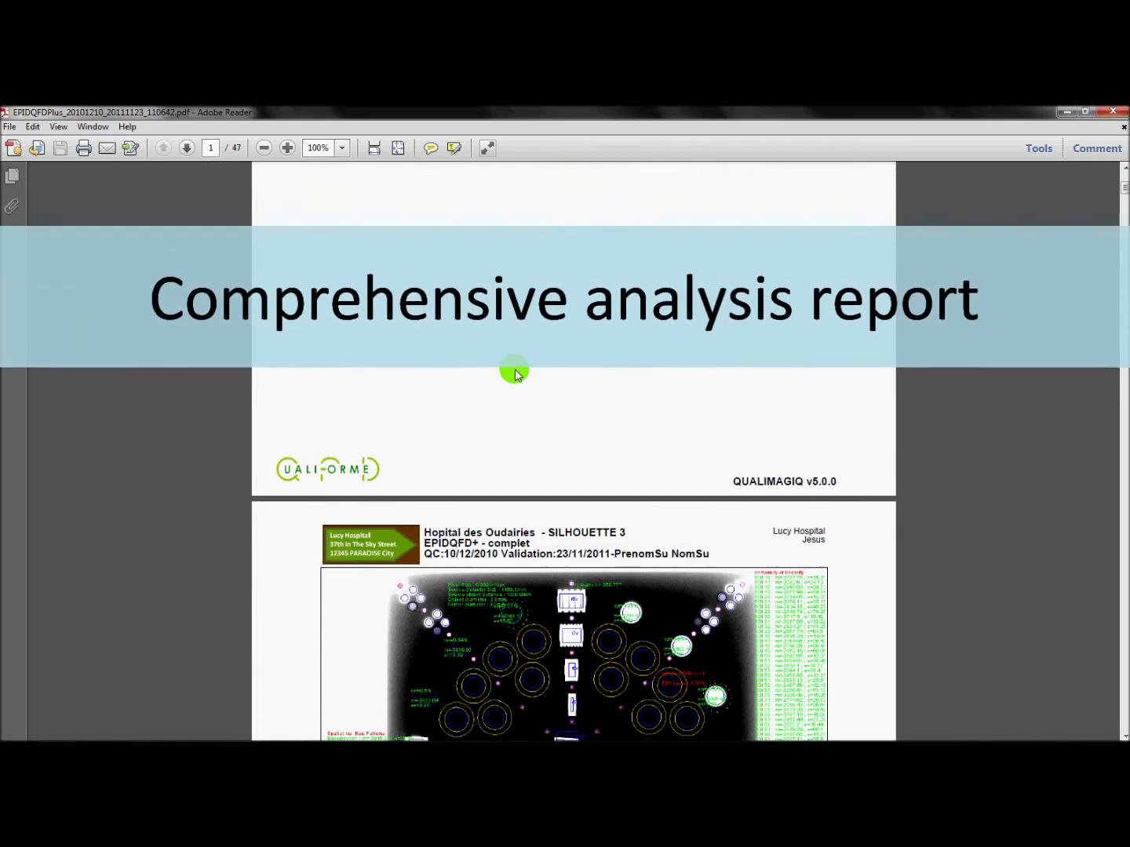
pyautogui.scroll(-7, 514, 372)
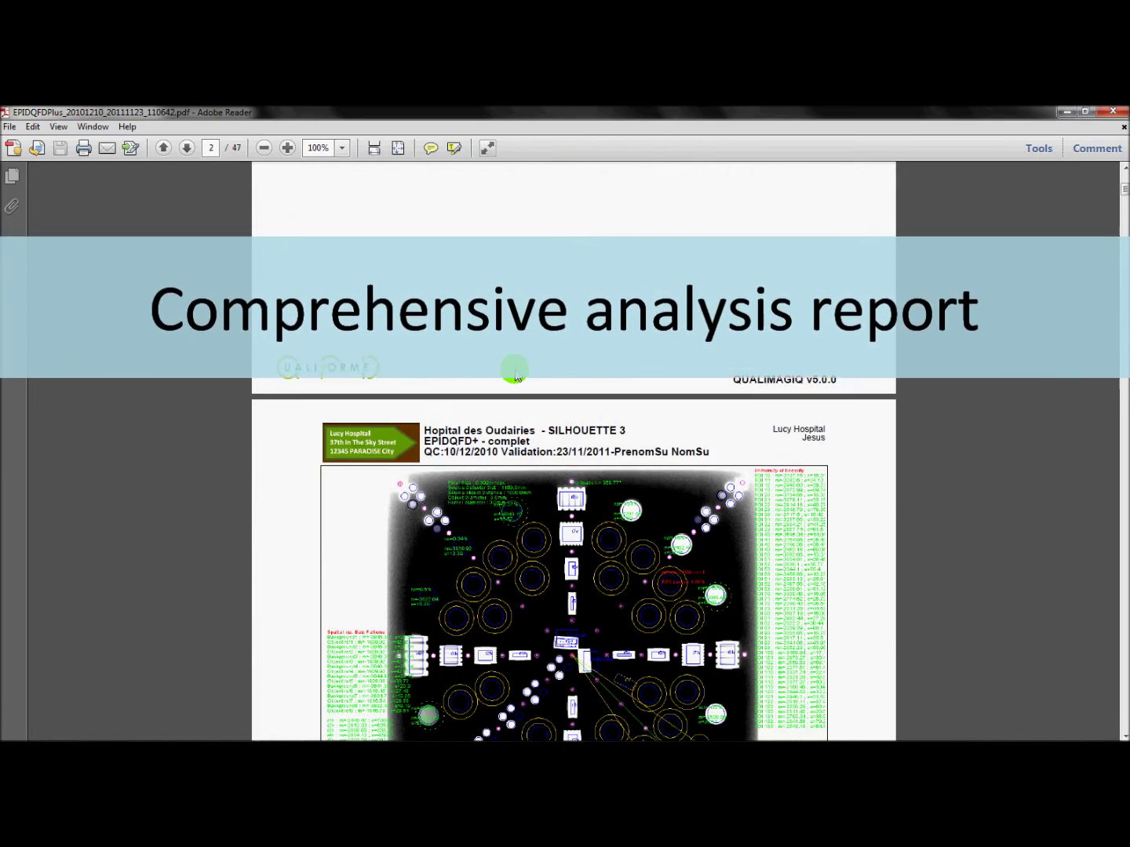
pyautogui.scroll(-6, 514, 369)
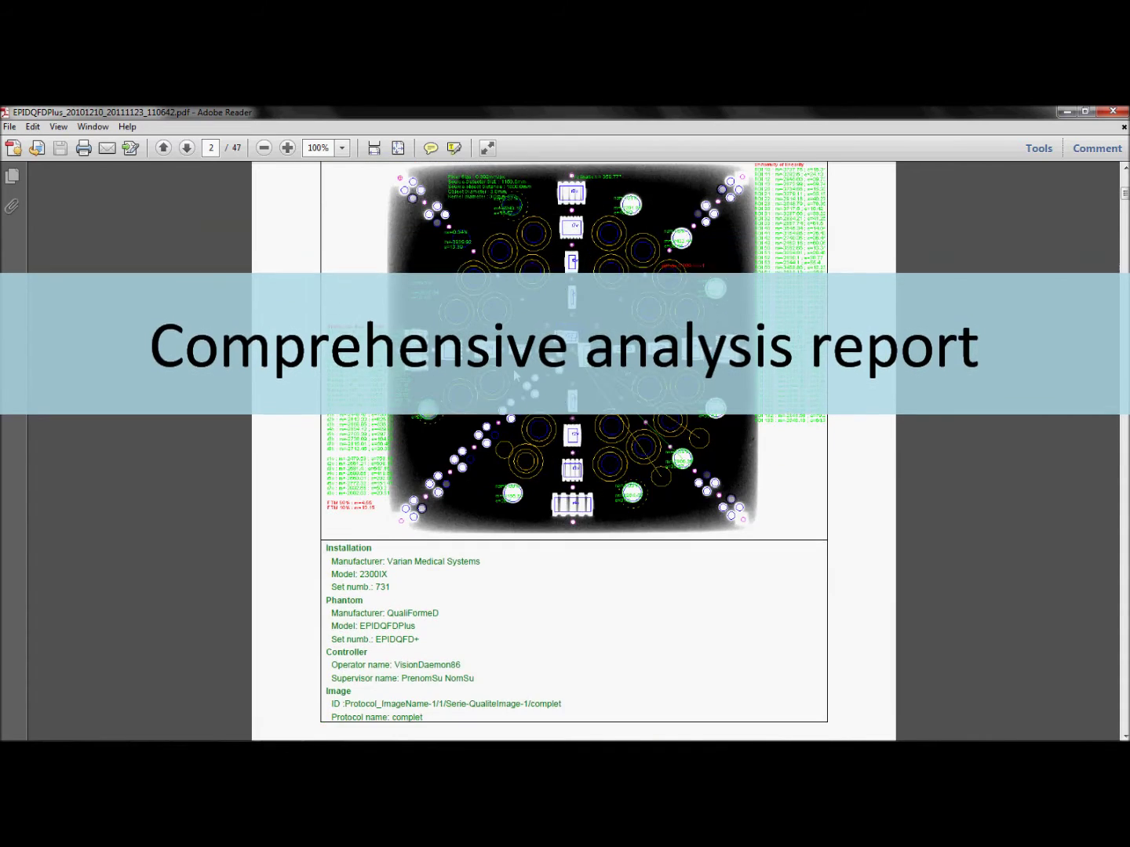
pyautogui.scroll(-9, 510, 367)
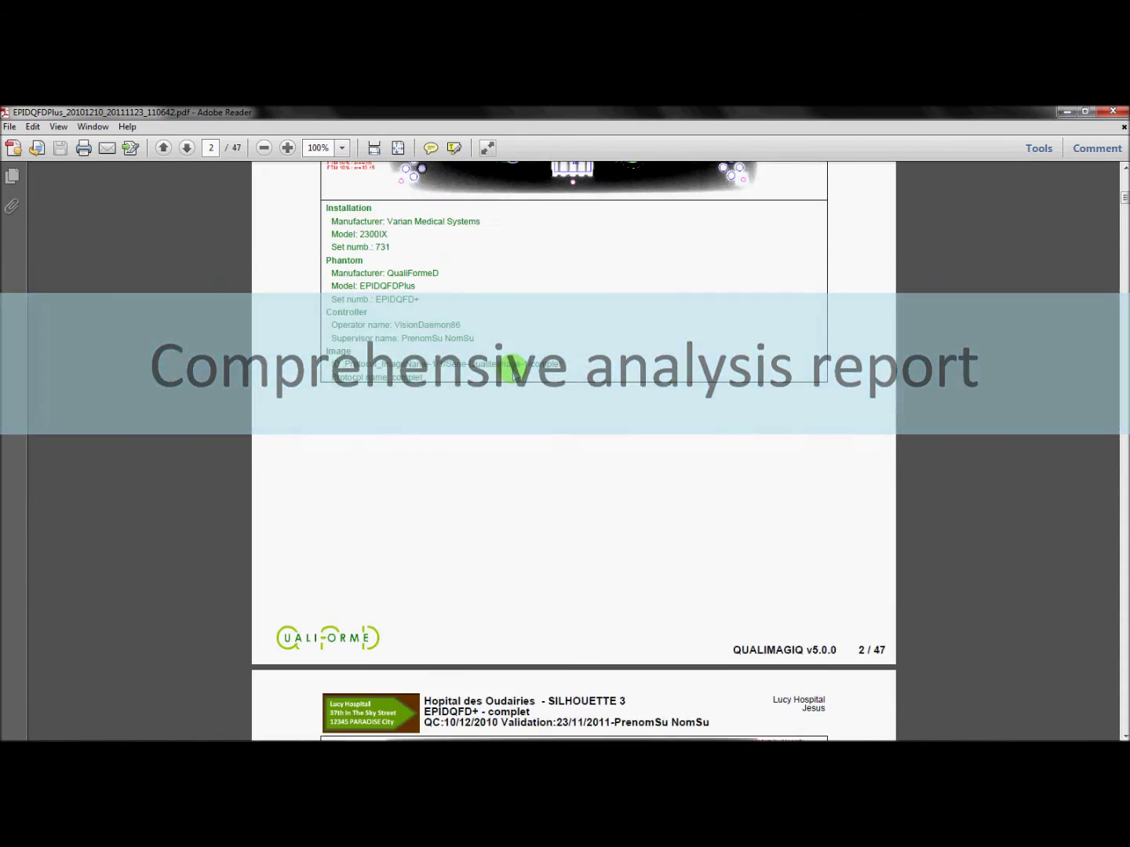
pyautogui.scroll(-12, 512, 375)
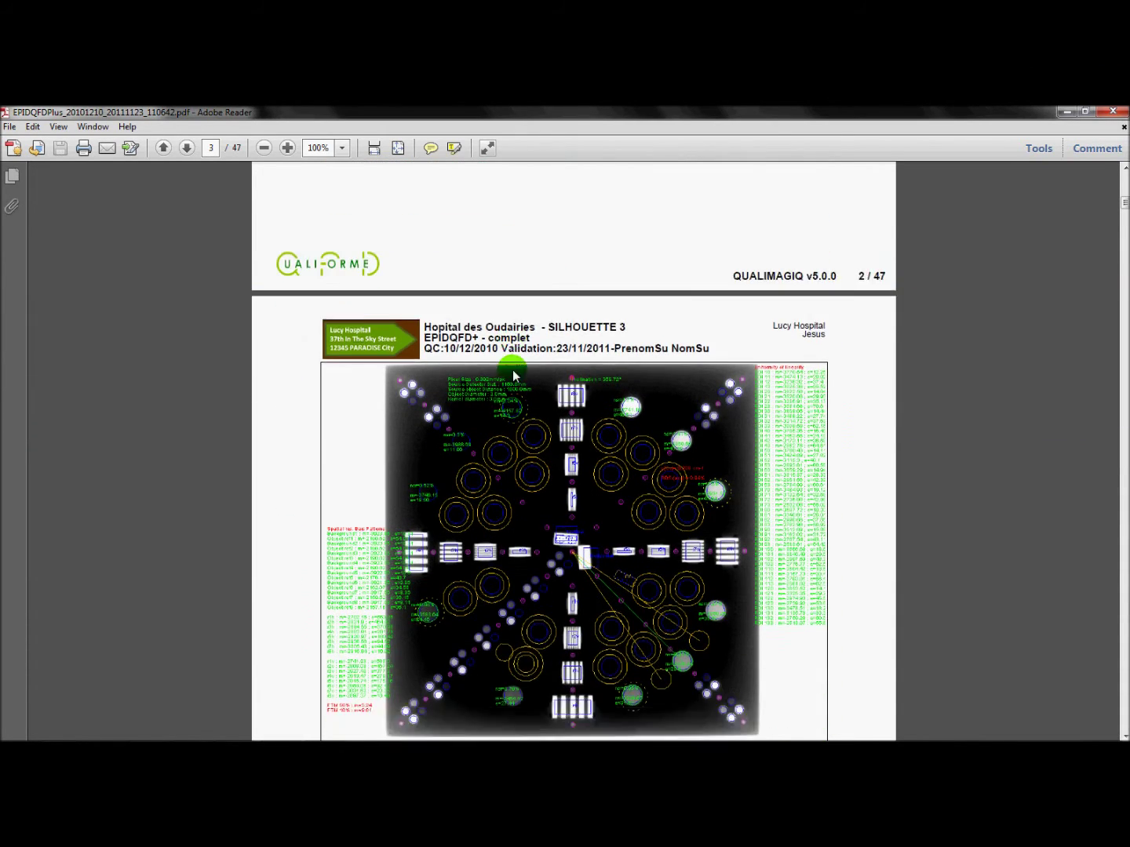
pyautogui.scroll(-20, 512, 376)
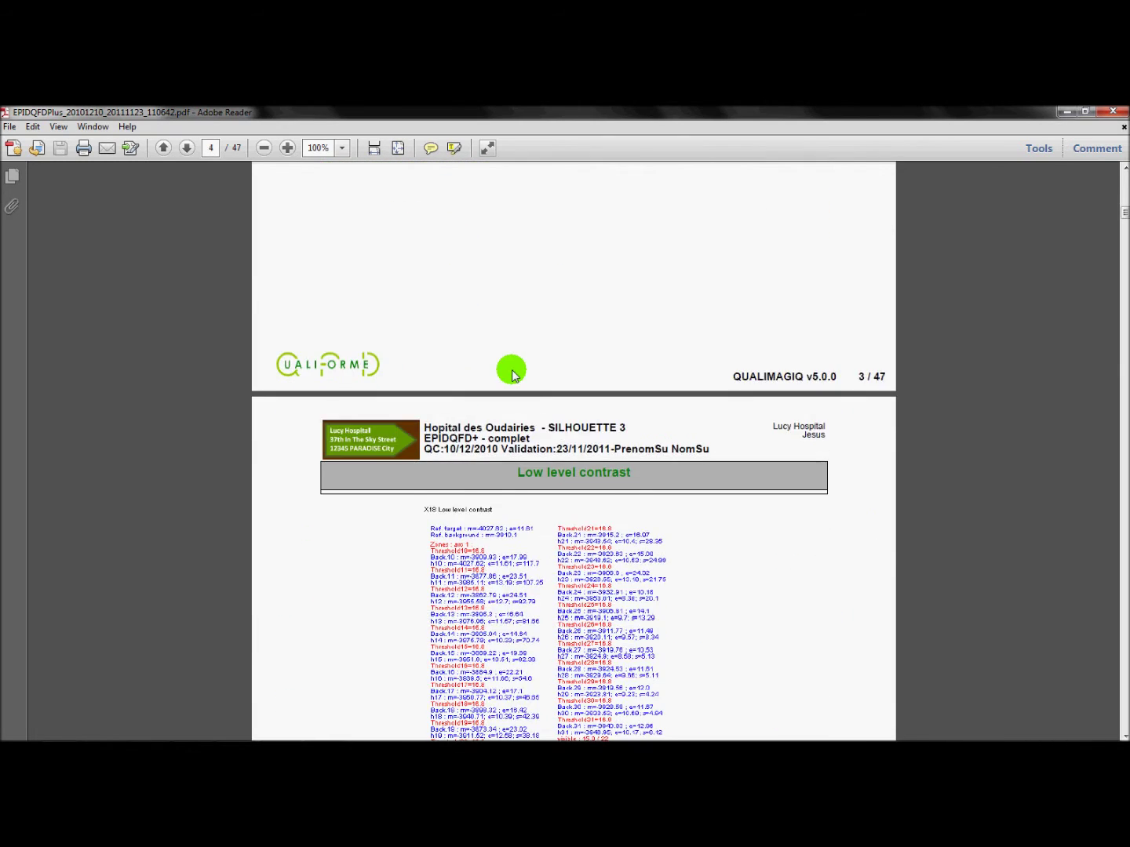
pyautogui.scroll(-20, 513, 375)
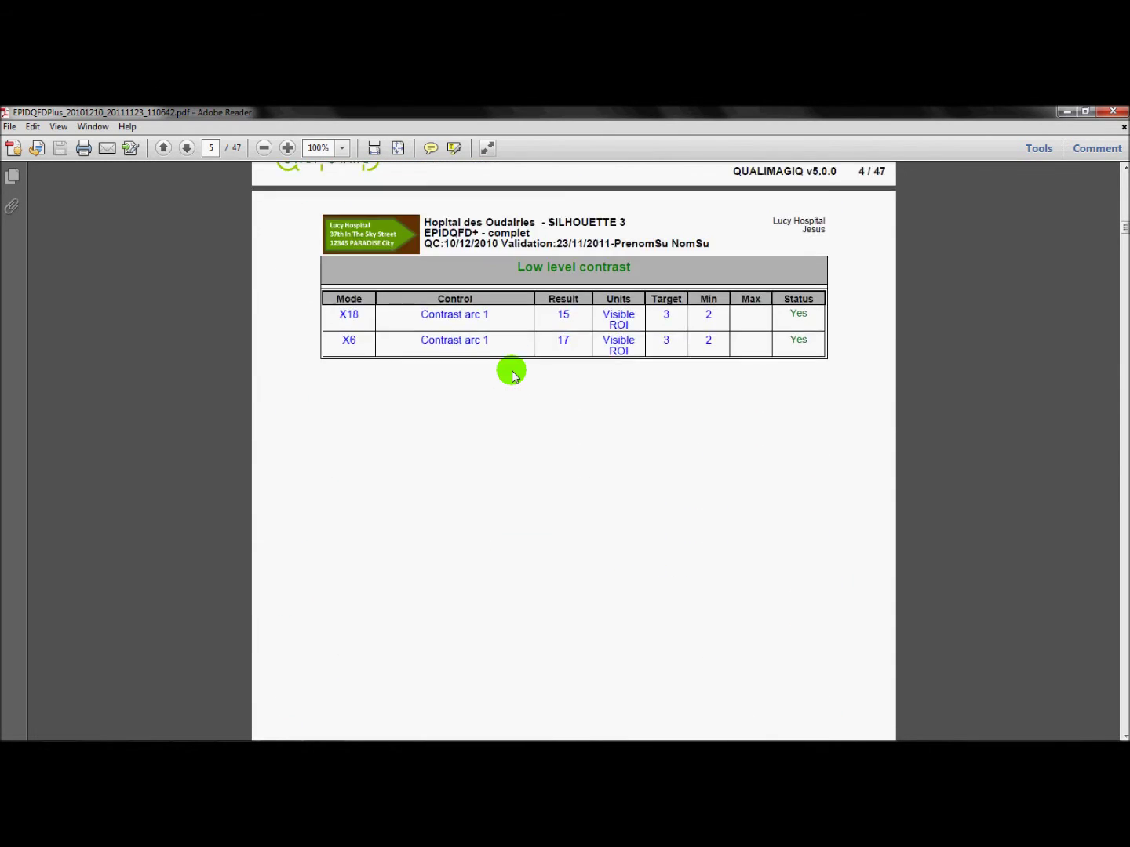
pyautogui.scroll(-20, 513, 375)
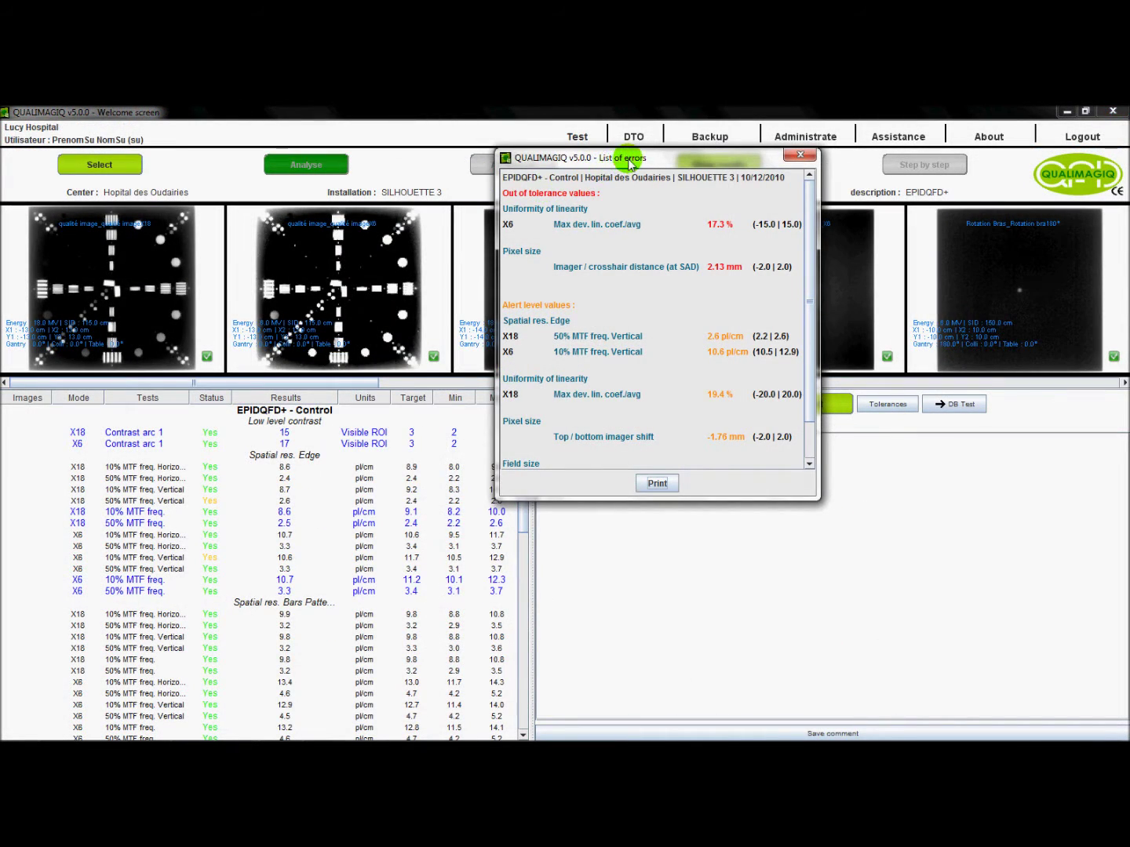
# Reposition the List of errors window, scroll the results table, then bring up Statistic Mode.
pyautogui.moveTo(630, 166); pyautogui.dragTo(792, 327)
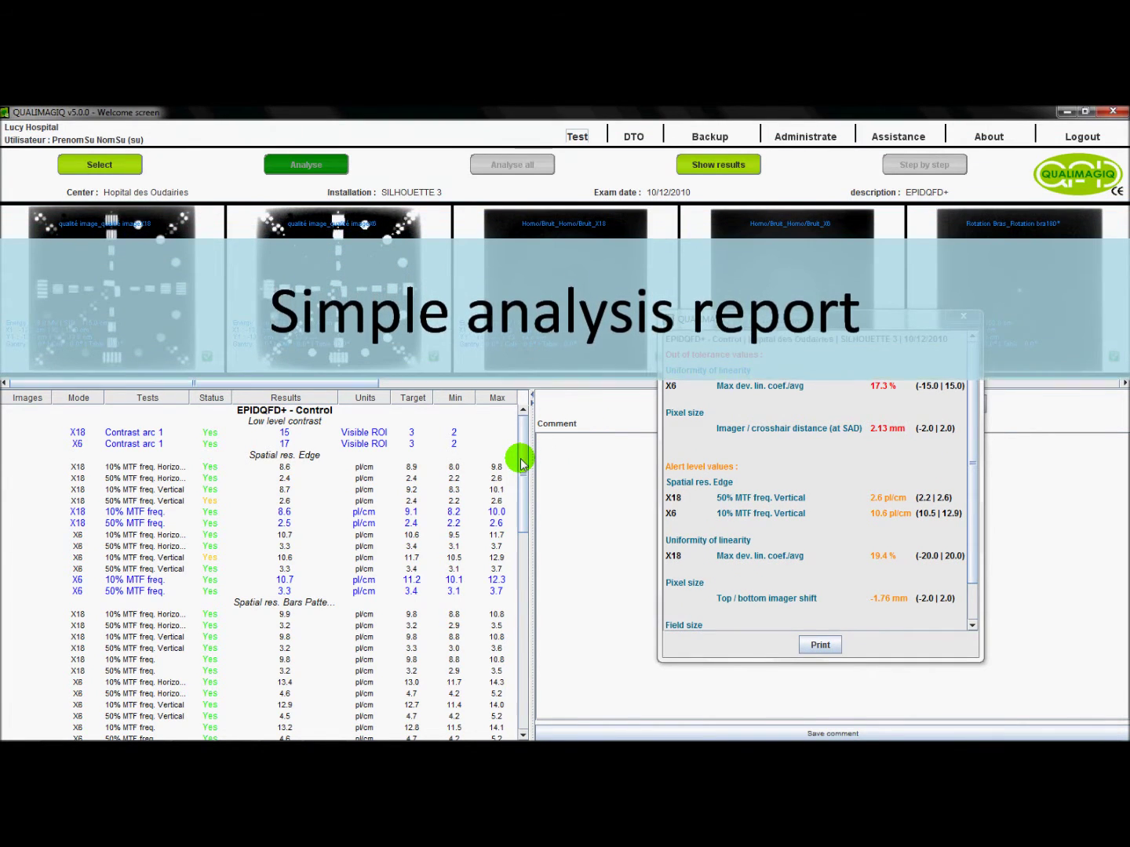
pyautogui.moveTo(520, 463); pyautogui.dragTo(526, 542)
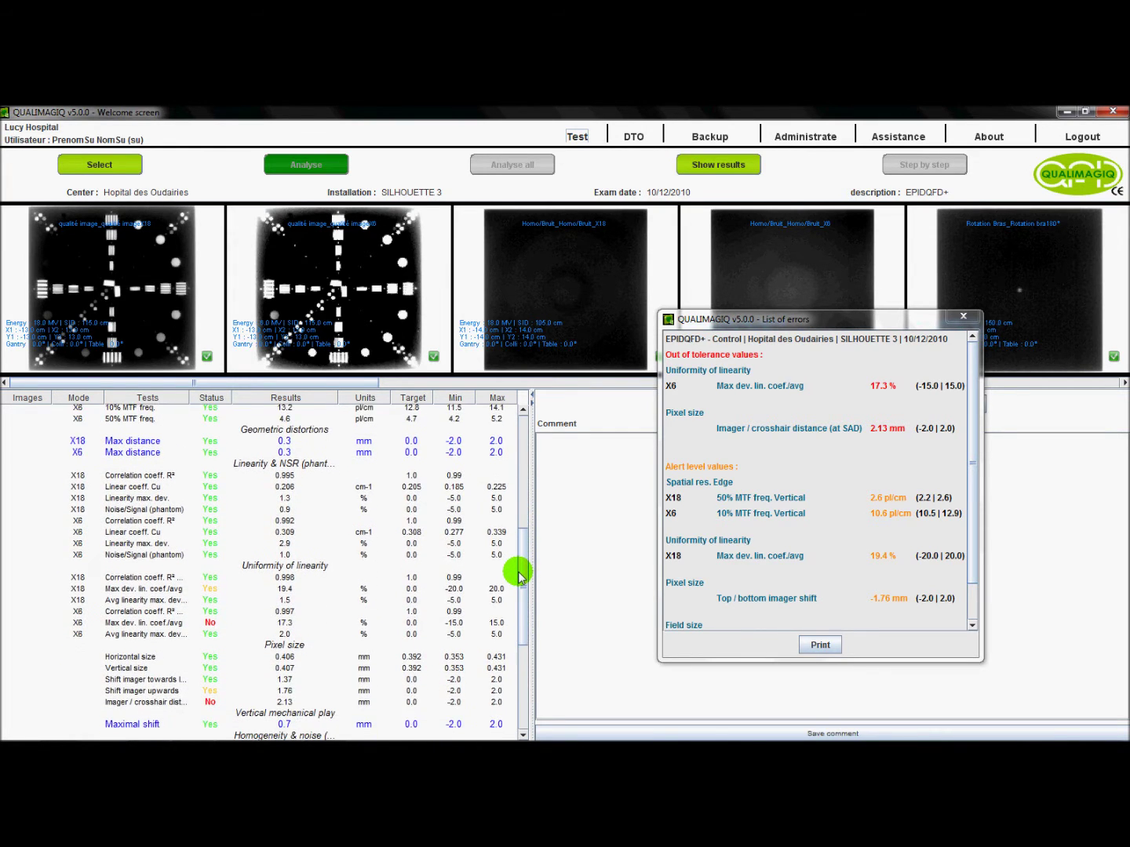
pyautogui.moveTo(520, 577); pyautogui.dragTo(524, 661)
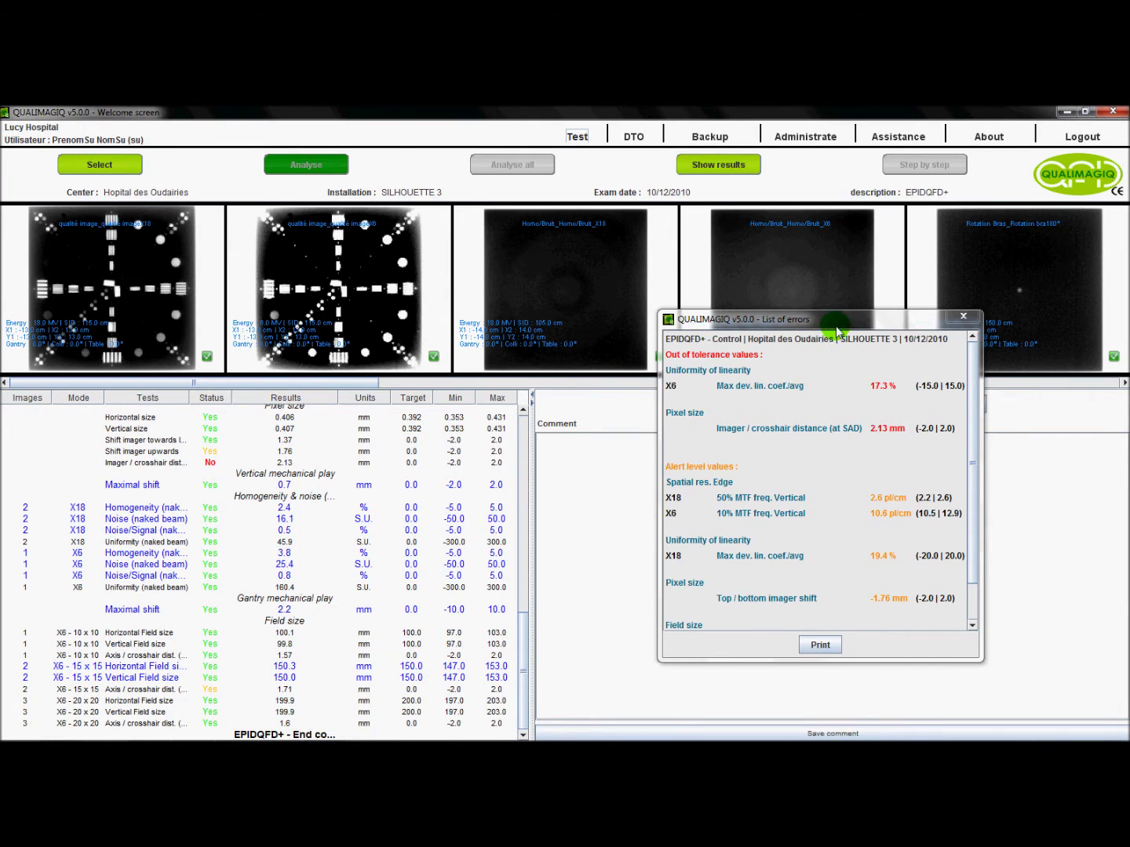
pyautogui.moveTo(823, 335)
pyautogui.mouseDown()
pyautogui.moveTo(790, 336)
pyautogui.moveTo(524, 230)
pyautogui.mouseUp()
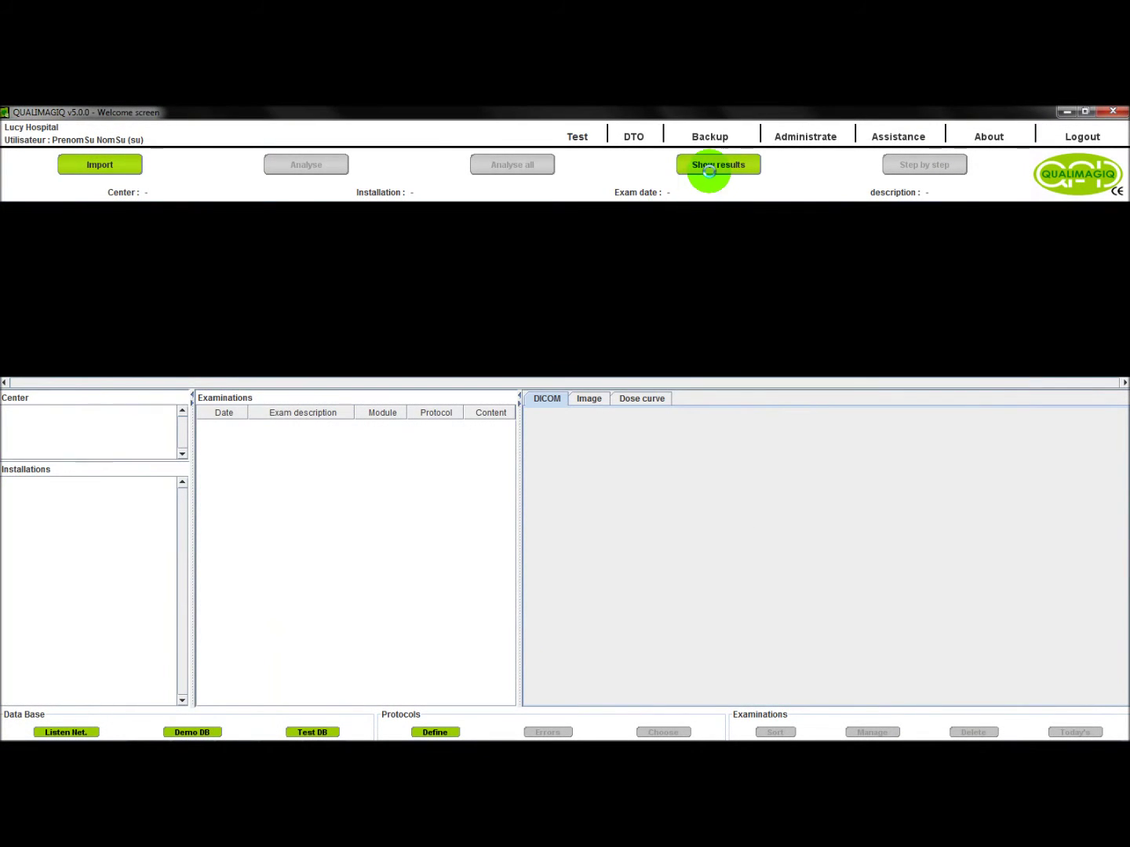
pyautogui.click(709, 173)
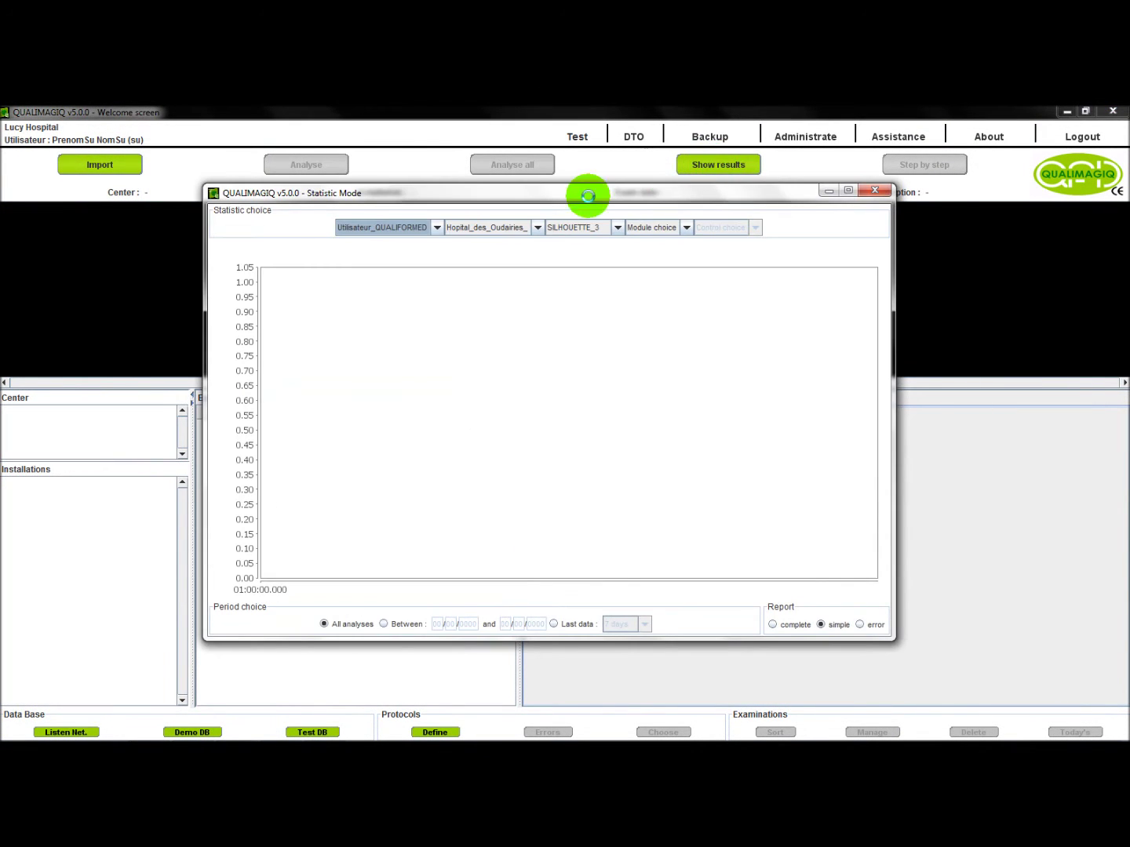
# Chart Utilisateur_par_defaut's last data over 3 months, after trying 2 weeks and 1 month.
pyautogui.click(437, 228)
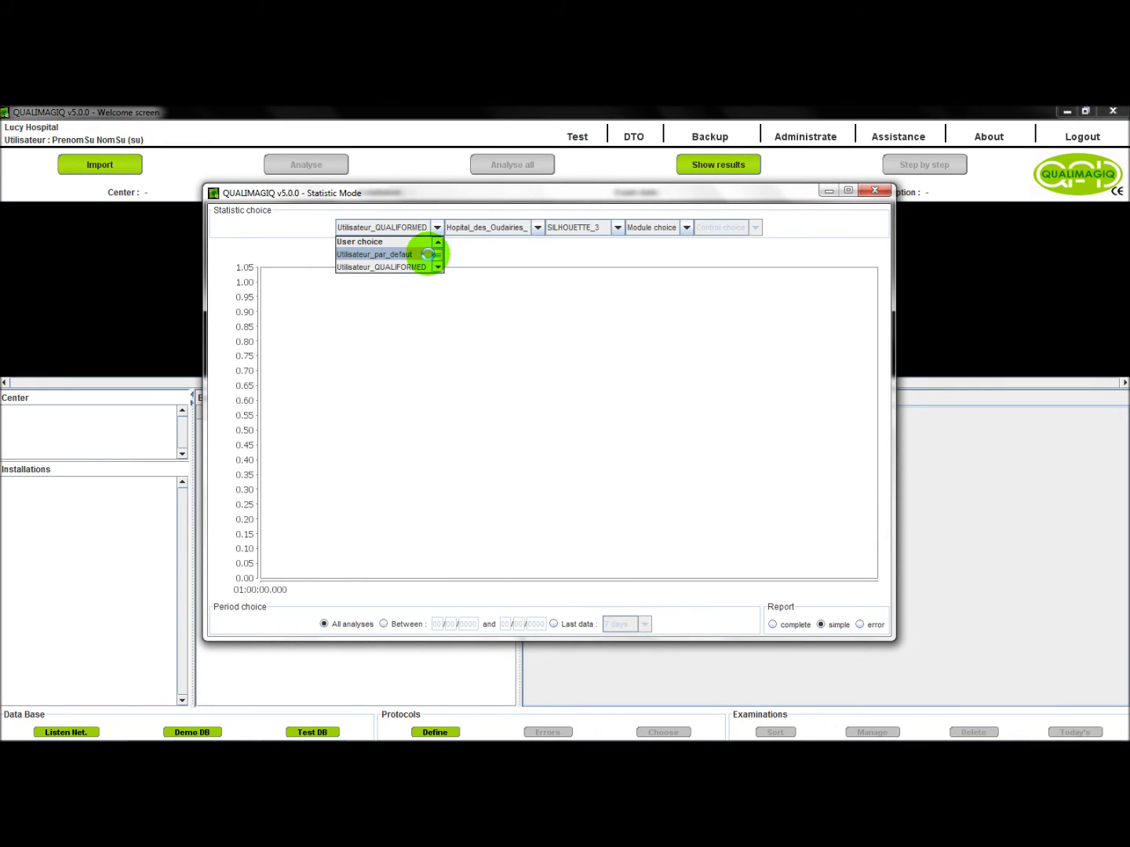
pyautogui.click(427, 255)
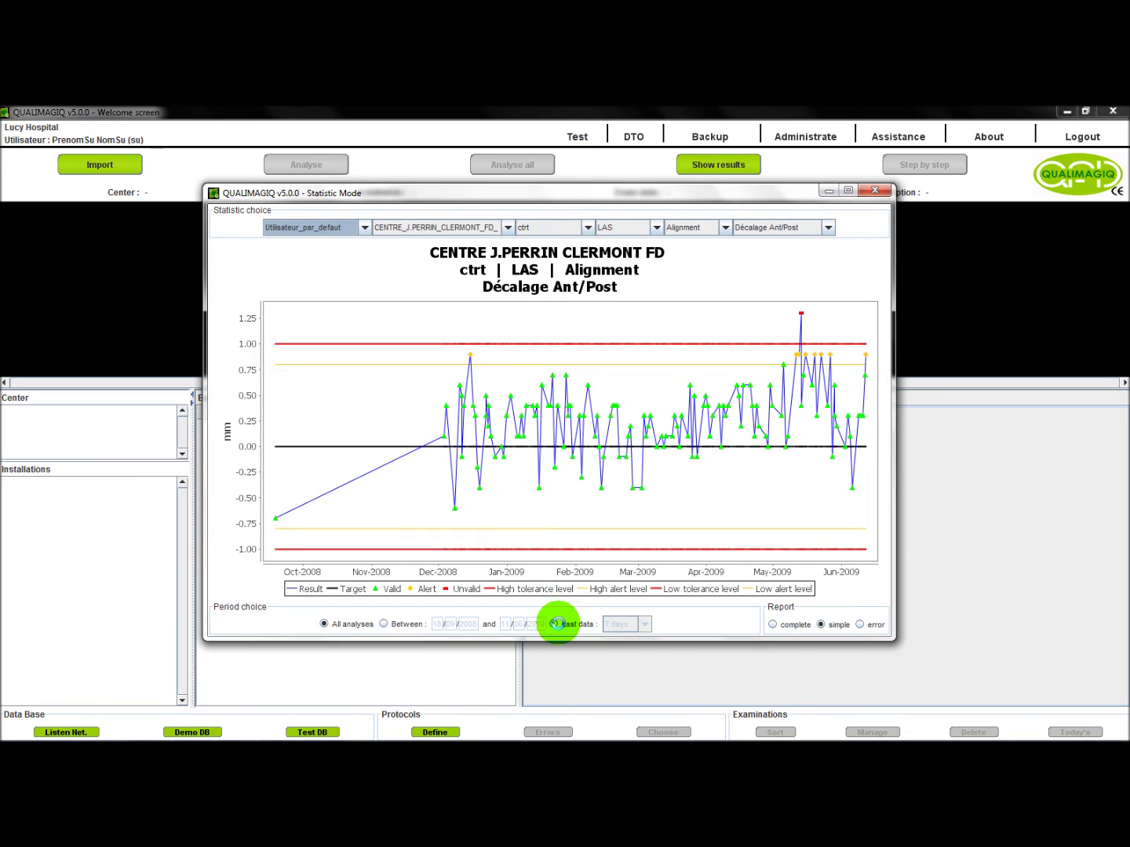
pyautogui.click(556, 625)
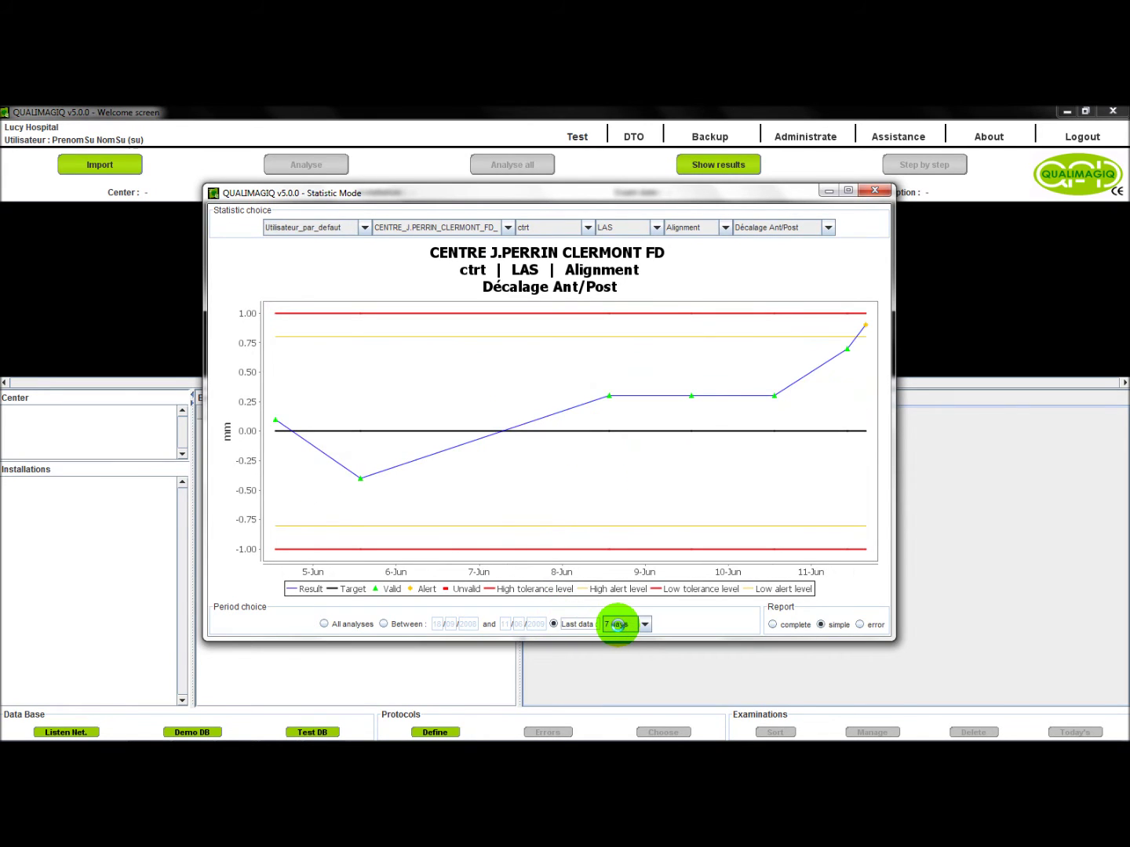
pyautogui.click(618, 623)
pyautogui.click(620, 651)
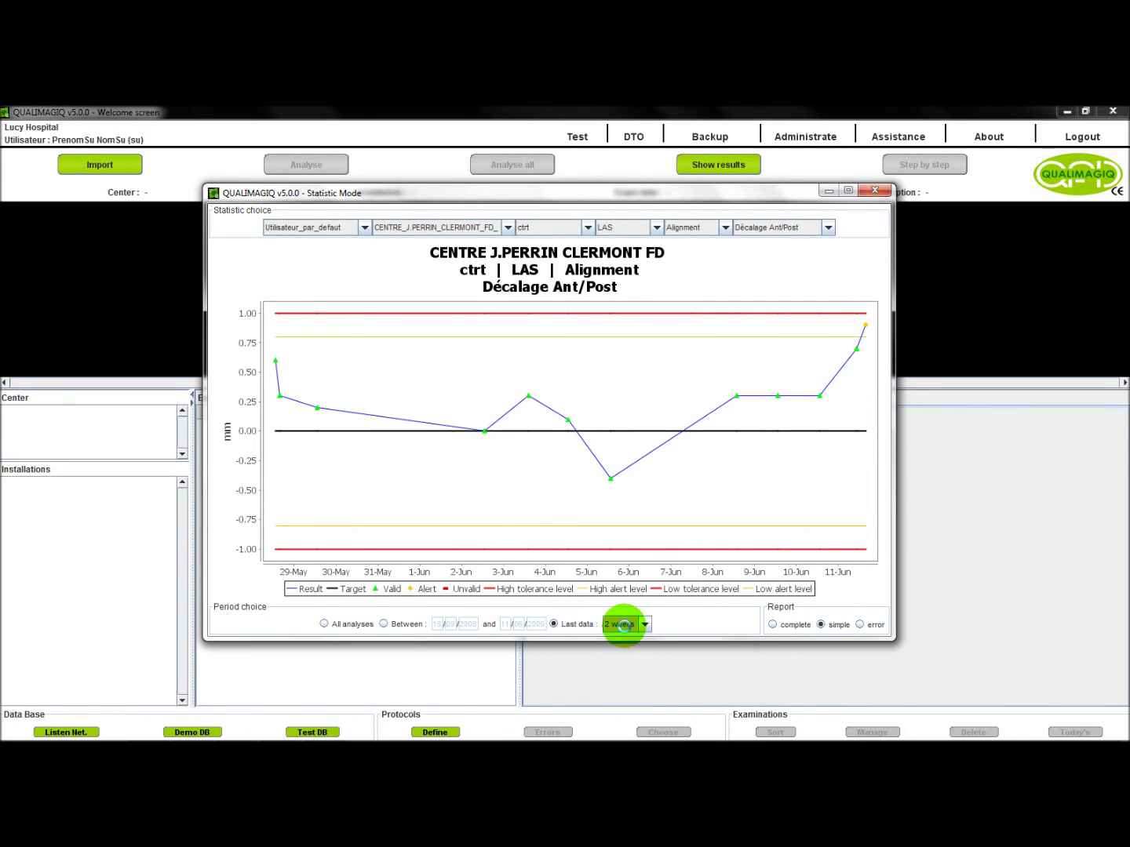
pyautogui.click(624, 624)
pyautogui.click(622, 664)
pyautogui.click(624, 624)
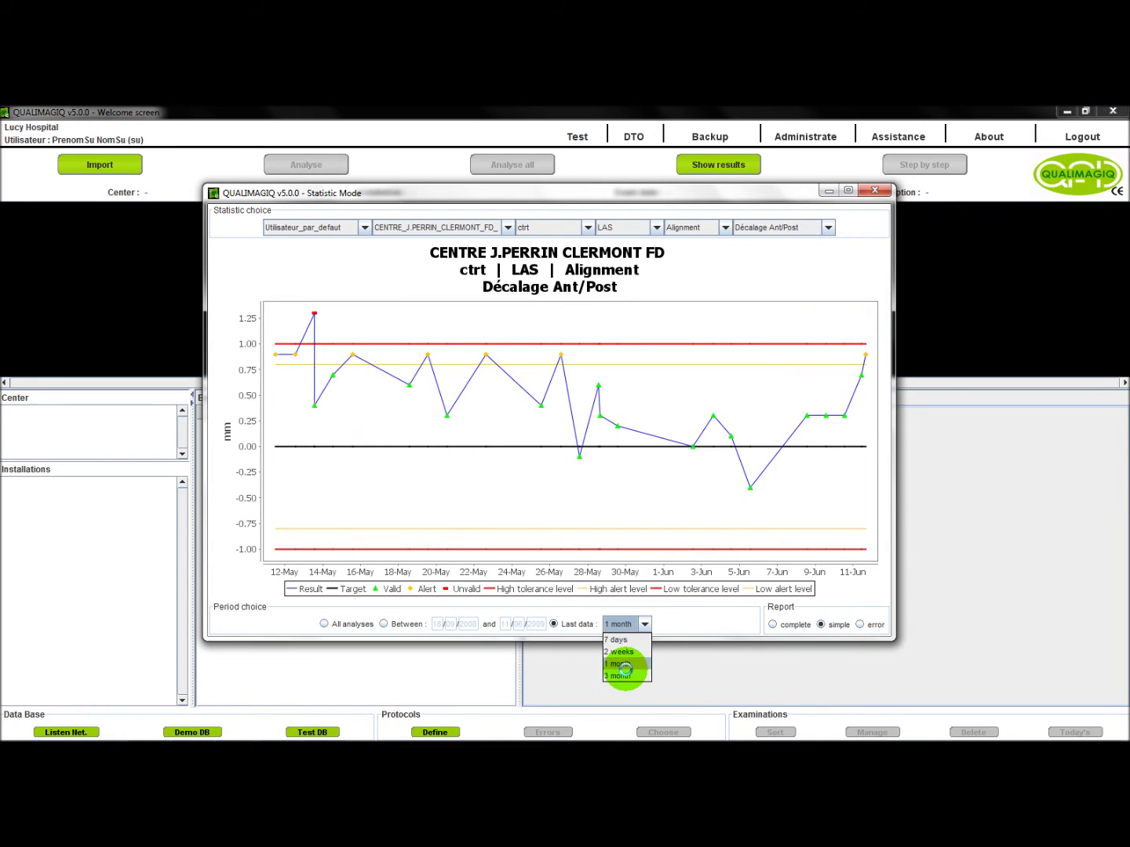
pyautogui.click(622, 675)
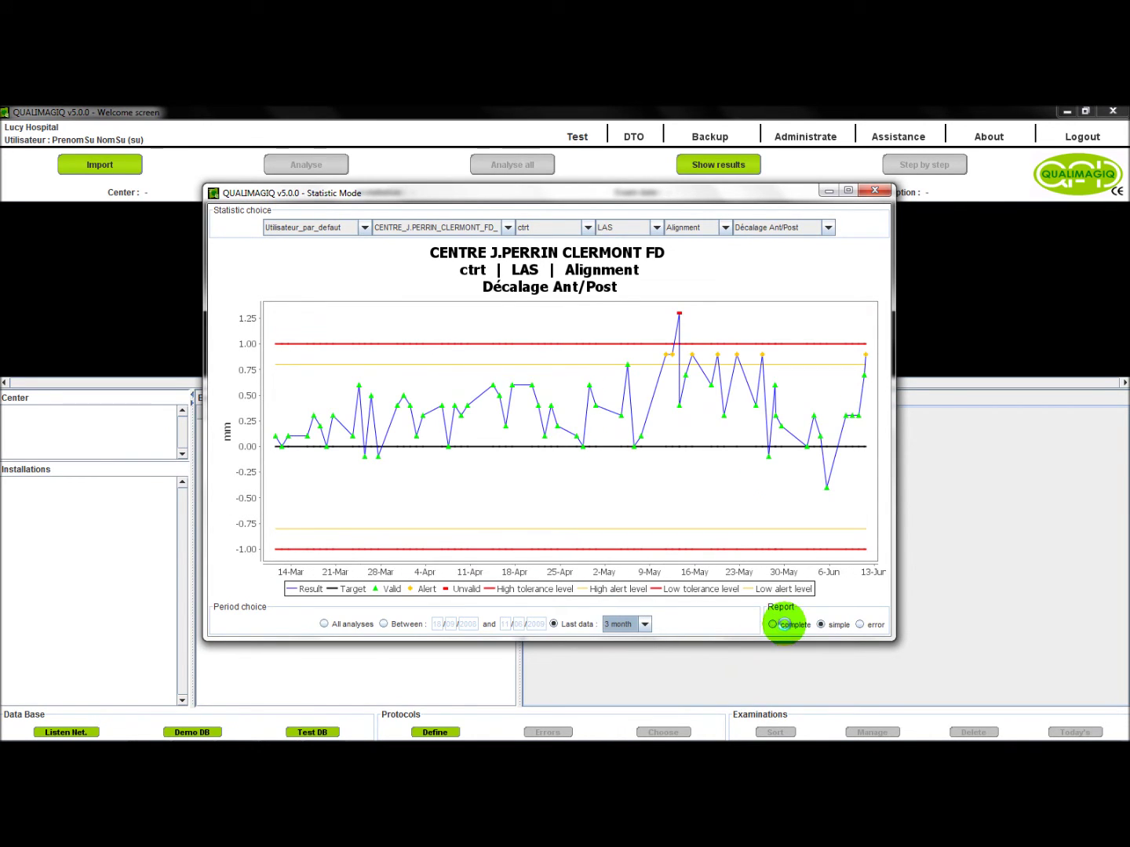
# Set the report type to complete and open the 18-Apr exam's report from the chart.
pyautogui.click(795, 624)
pyautogui.click(863, 625)
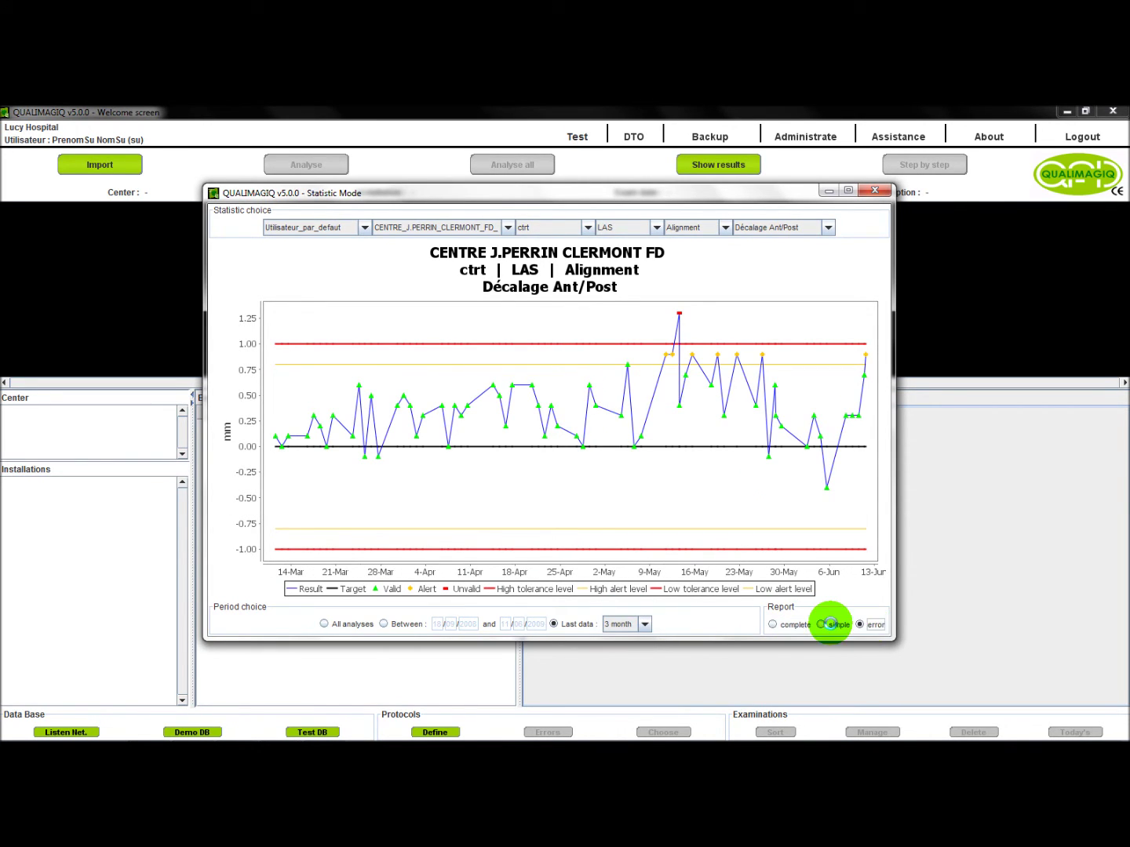
pyautogui.click(828, 624)
pyautogui.click(774, 624)
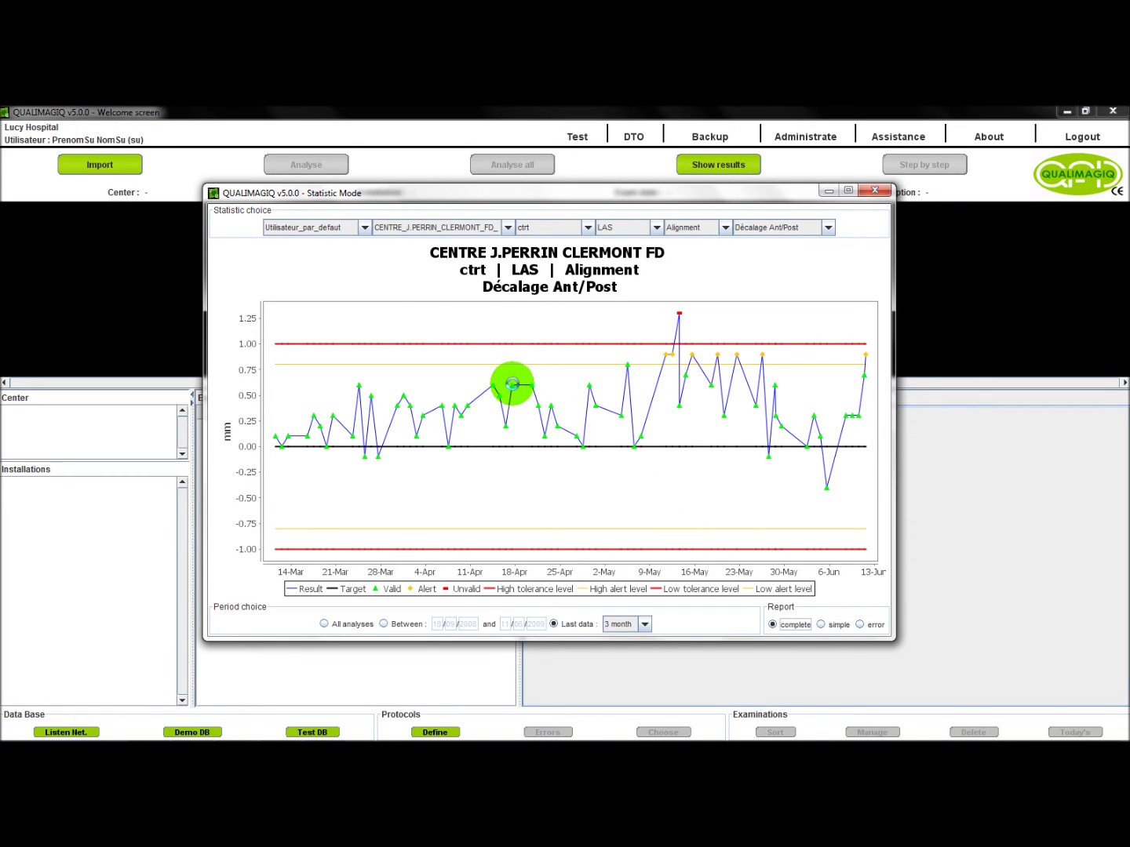
pyautogui.click(511, 384)
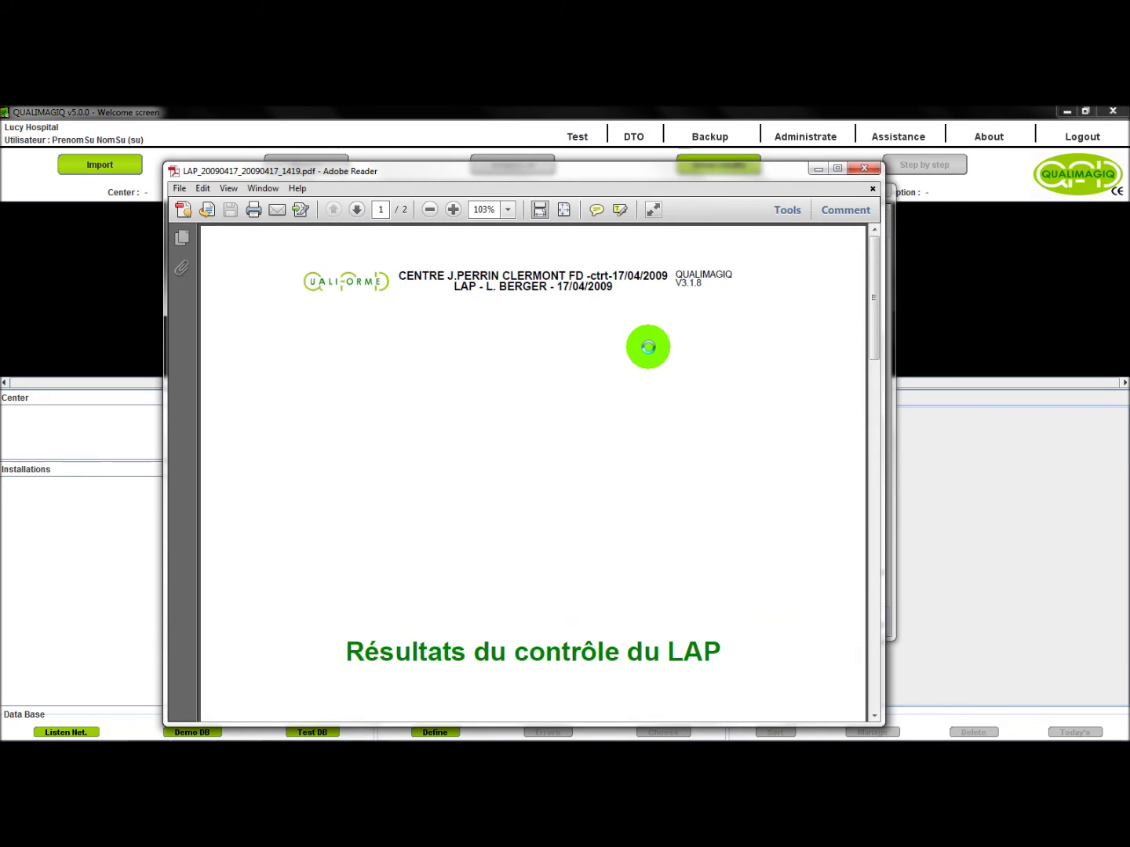
# Scroll the LAP report down to the page-2 Toutes table, then close Adobe Reader.
pyautogui.scroll(-10, 648, 350)
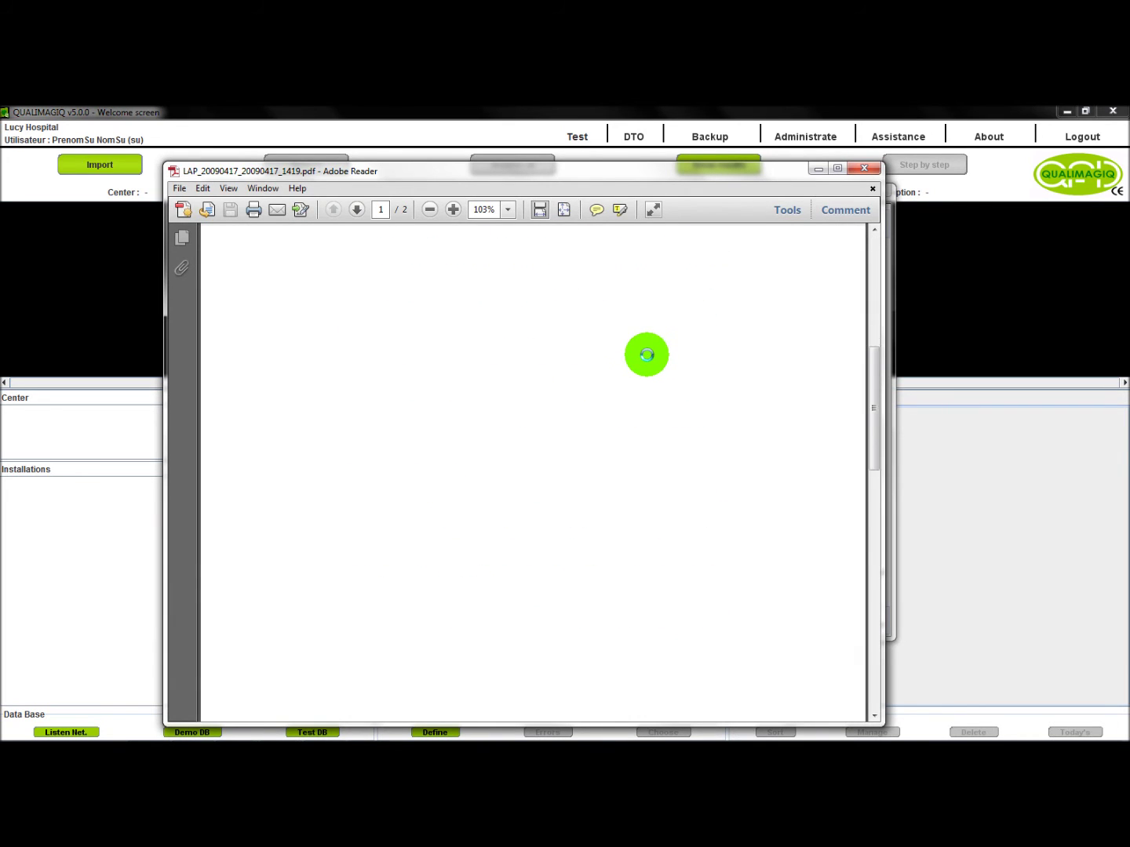
pyautogui.scroll(-10, 647, 357)
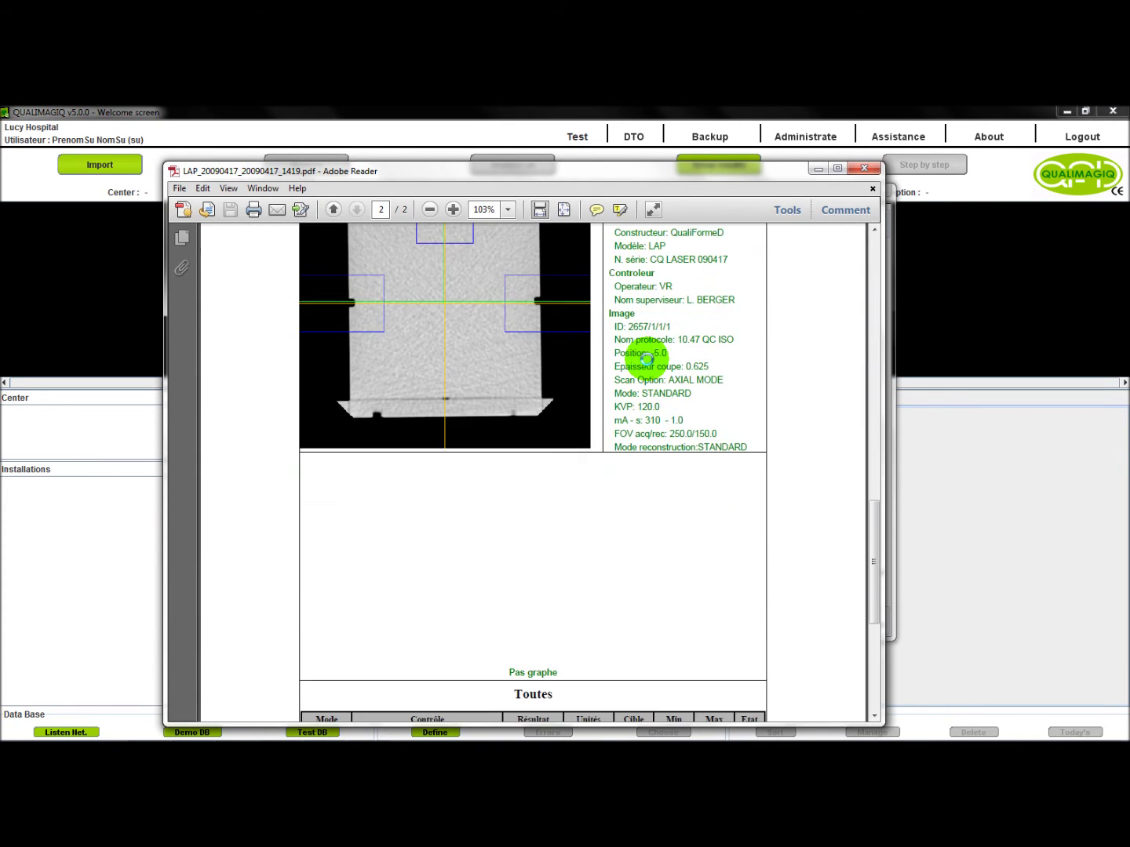
pyautogui.scroll(-5, 646, 358)
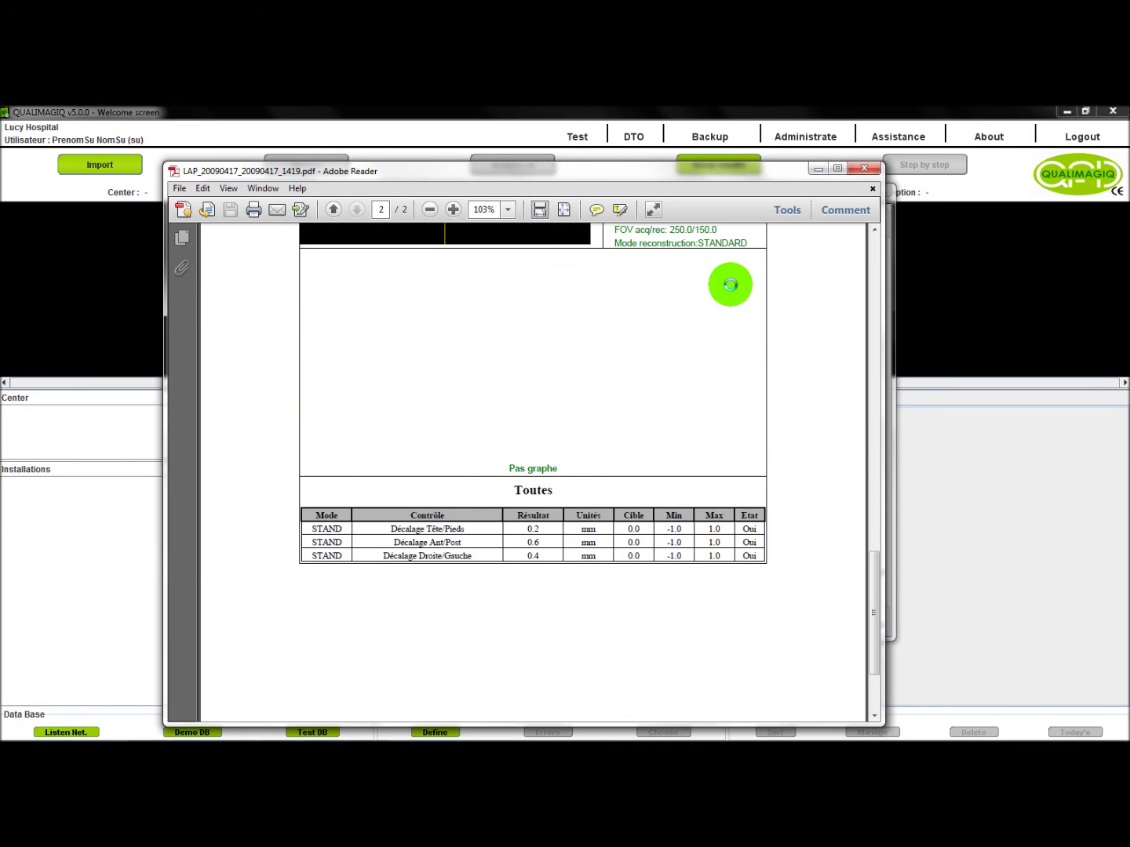
pyautogui.click(855, 173)
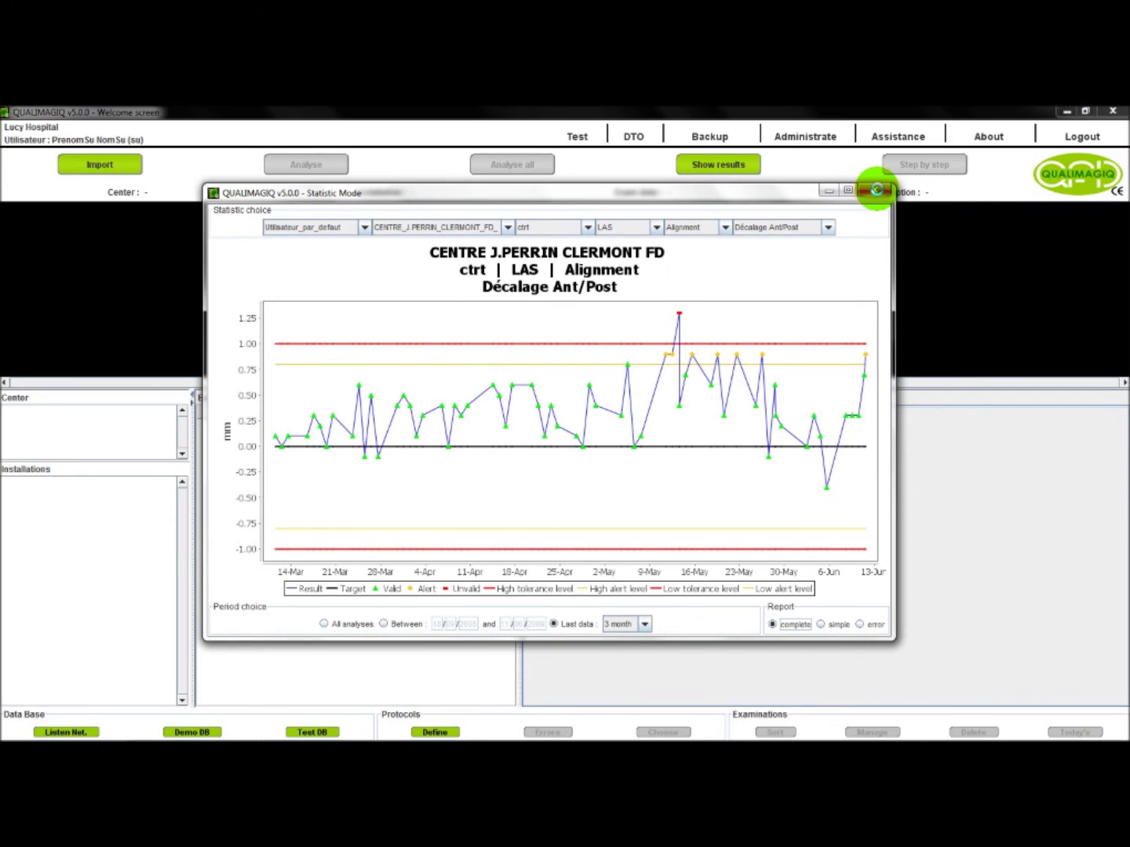
# Close the Statistic Mode window showing the Décalage Ant/Post chart.
pyautogui.click(876, 190)
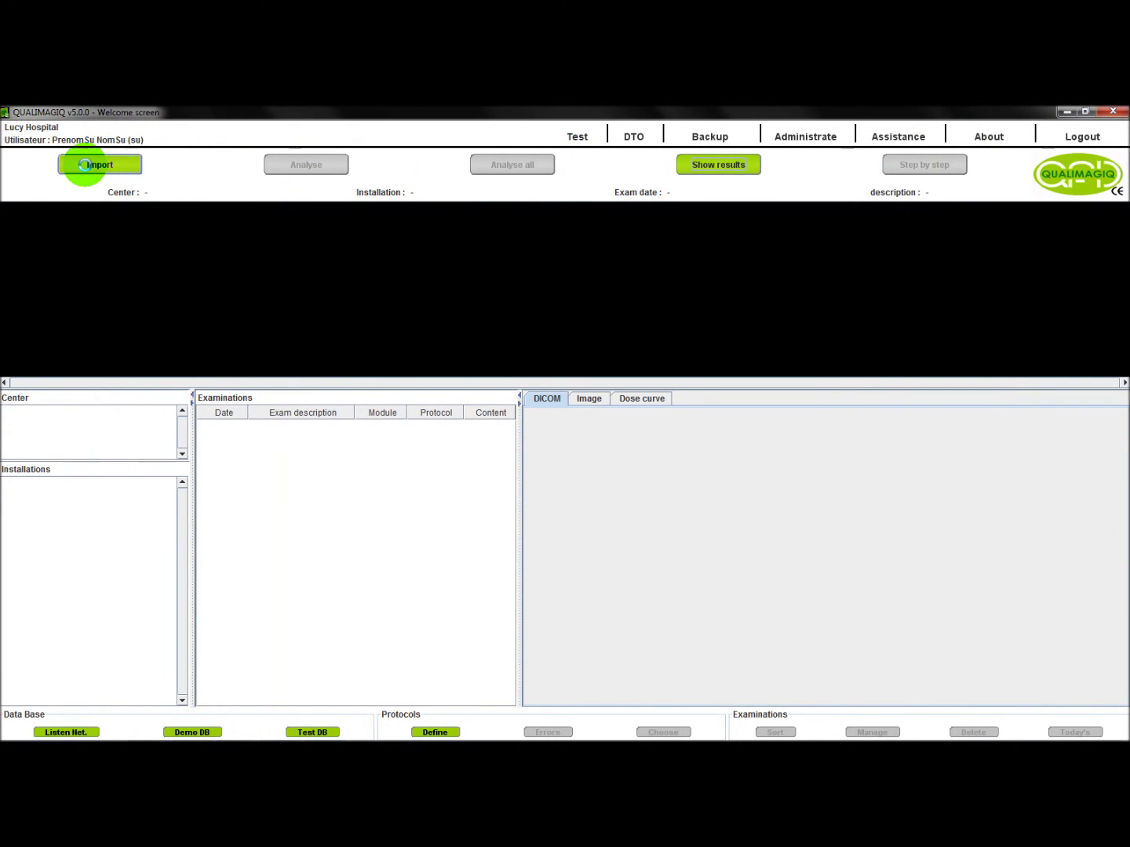
# Import the DICOM images from the v-LEEDS18FG folder via directory import.
pyautogui.click(100, 165)
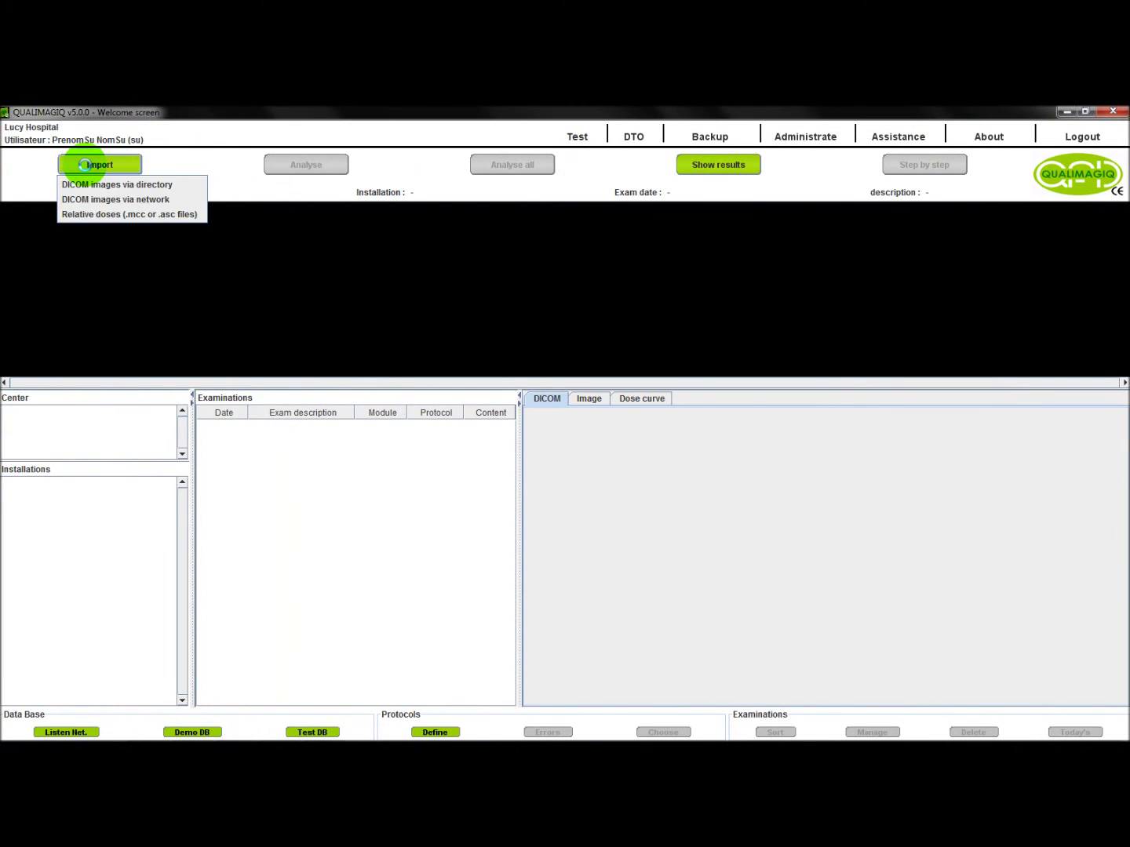
pyautogui.click(82, 182)
pyautogui.moveTo(444, 459); pyautogui.dragTo(517, 460)
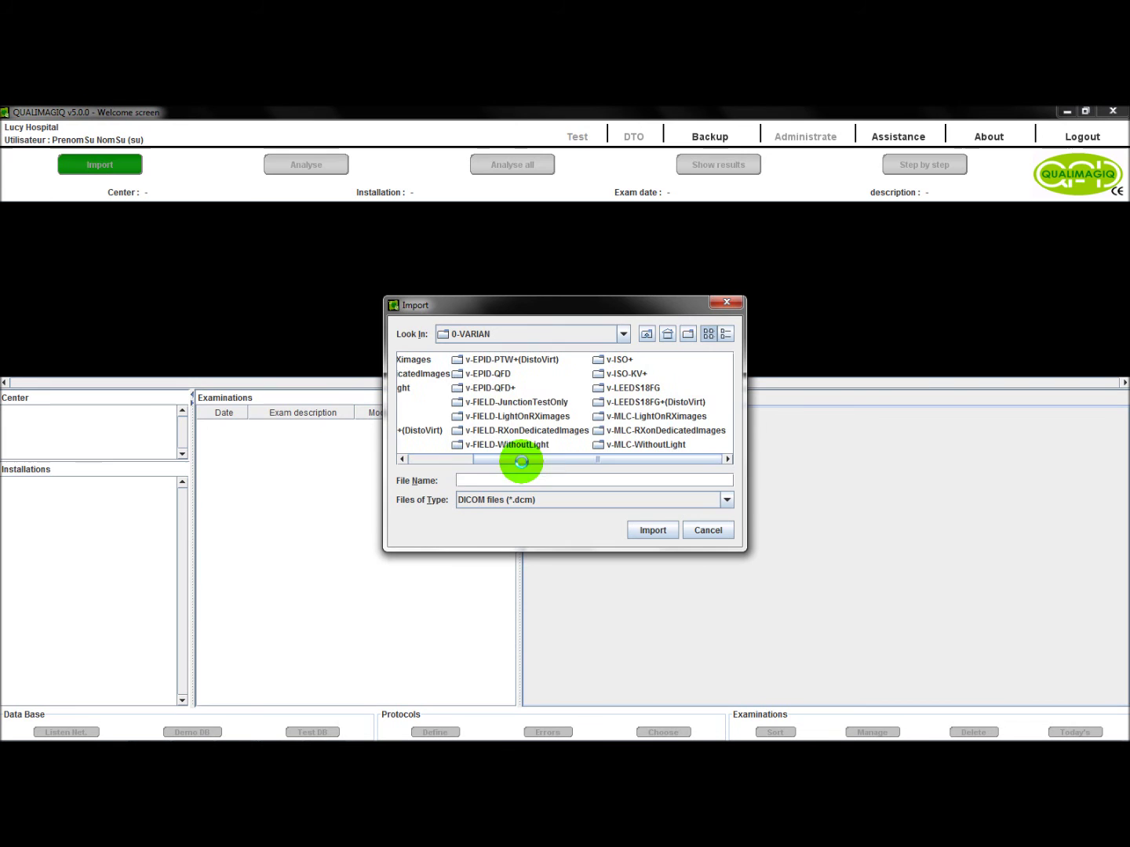
pyautogui.click(636, 388)
pyautogui.click(642, 529)
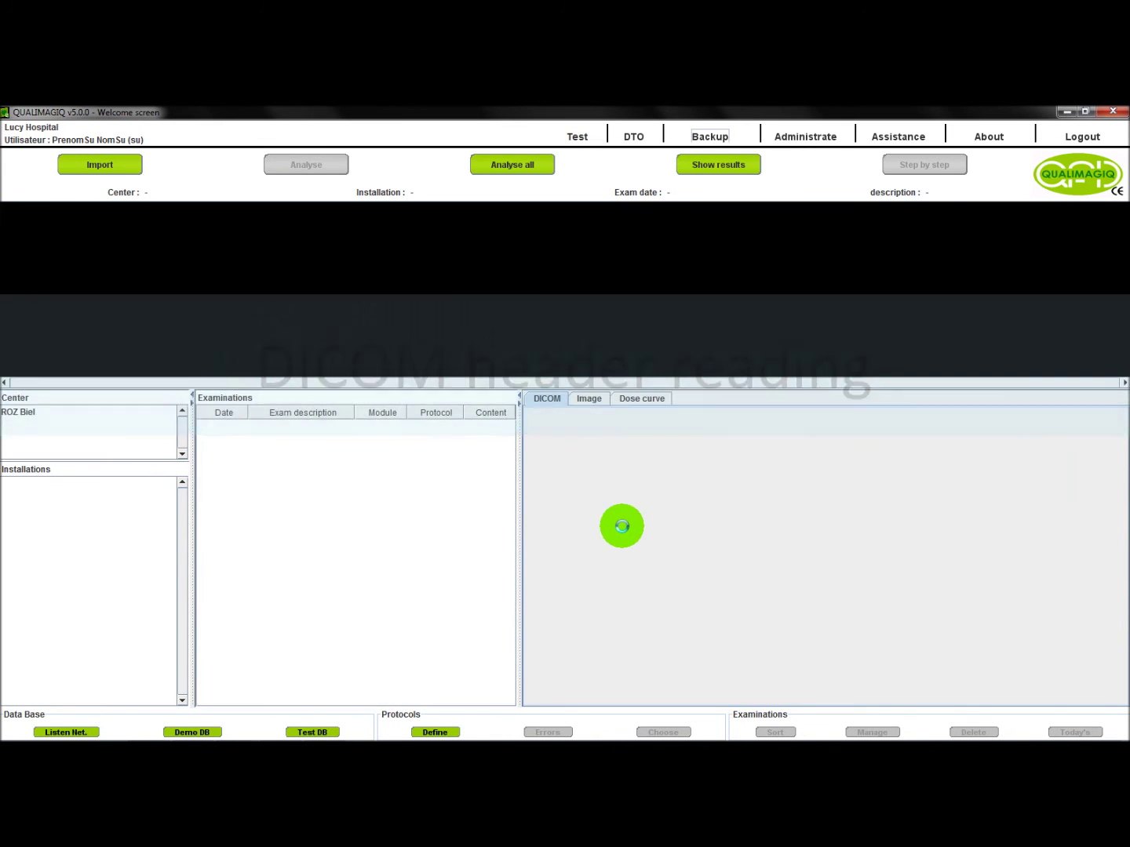
# Select ROZ Biel's QC LEEDS exam for Clinac1 and run the analysis.
pyautogui.click(116, 409)
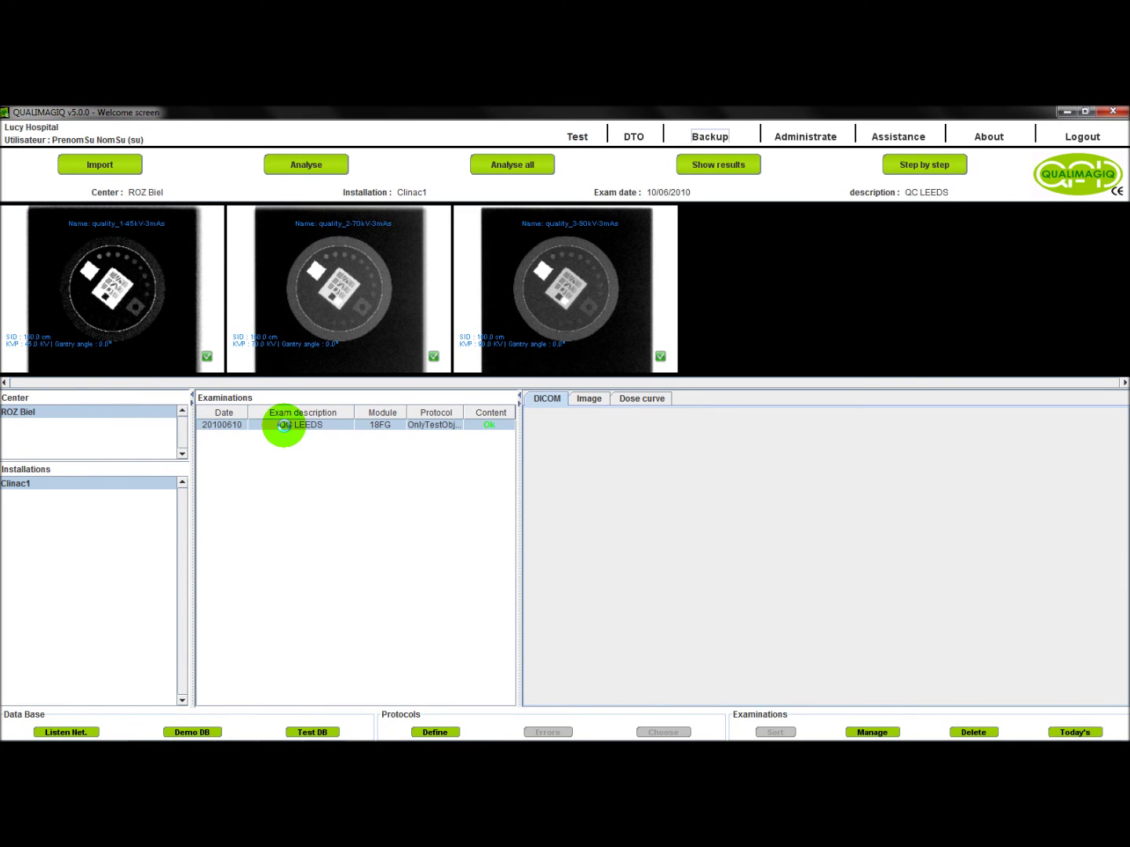
pyautogui.click(284, 426)
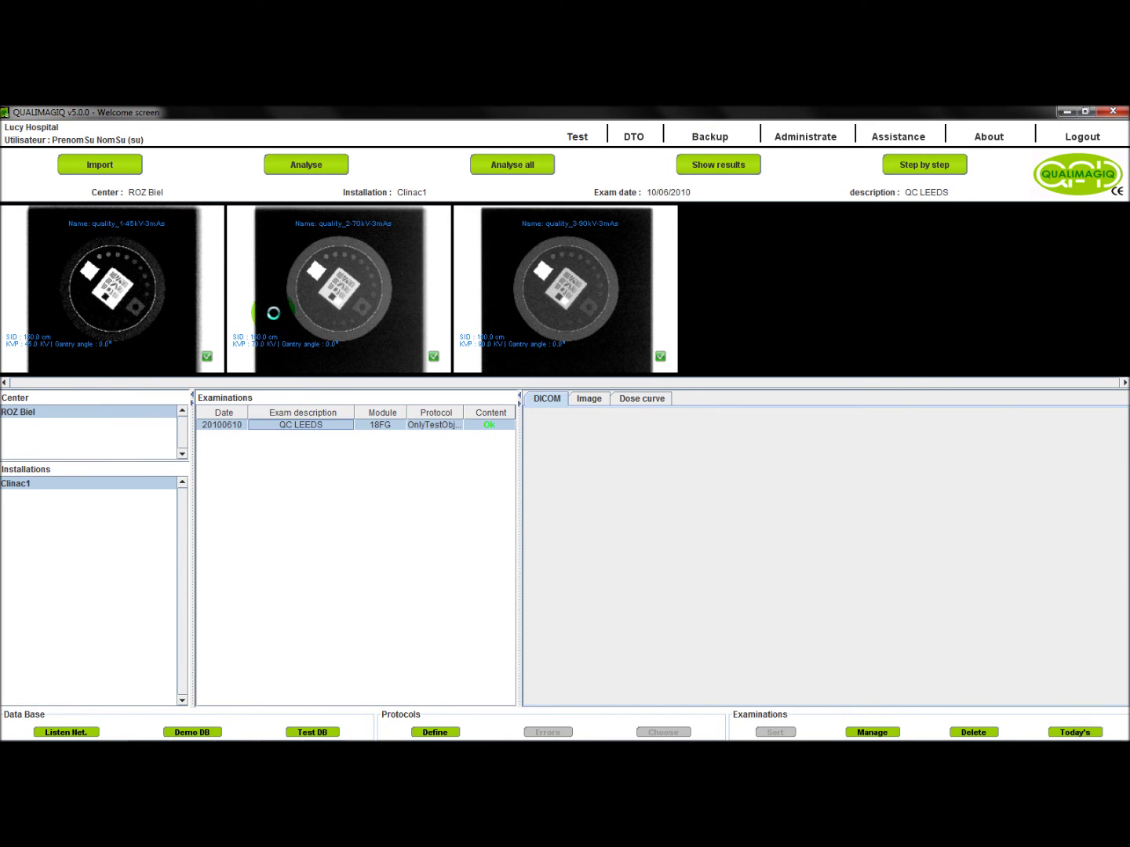
pyautogui.click(280, 166)
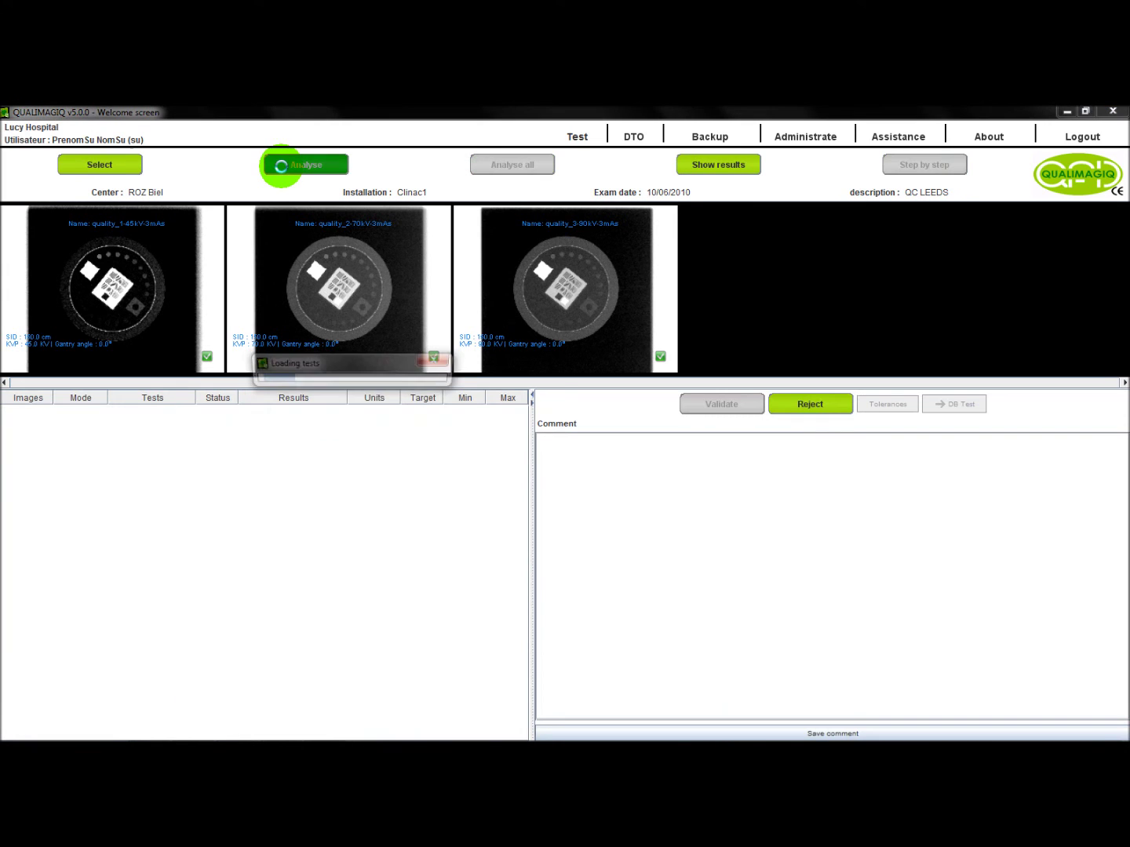